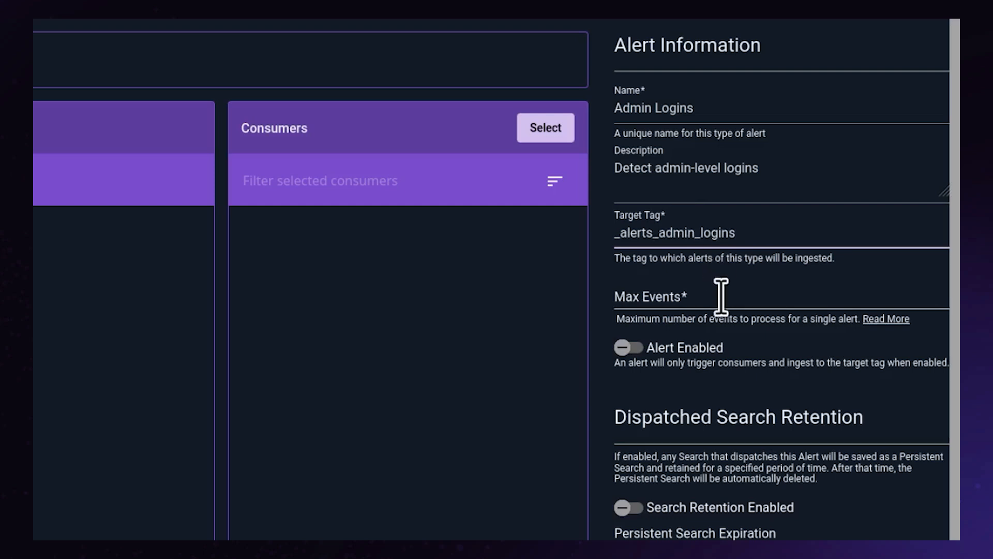
Step: Set the alert's maximum number of events to 32
{"action": "type", "text": "32"}
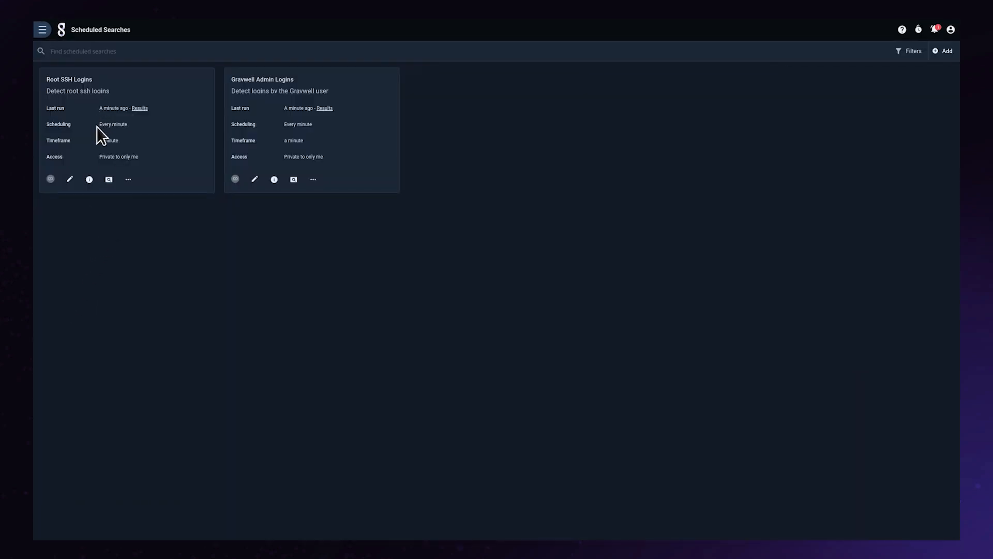
Step: Review the queries of the Root SSH Logins and Gravwell Admin Logins scheduled searches, including the fields in the table output
{"action": "left_click", "coordinate": [71, 181]}
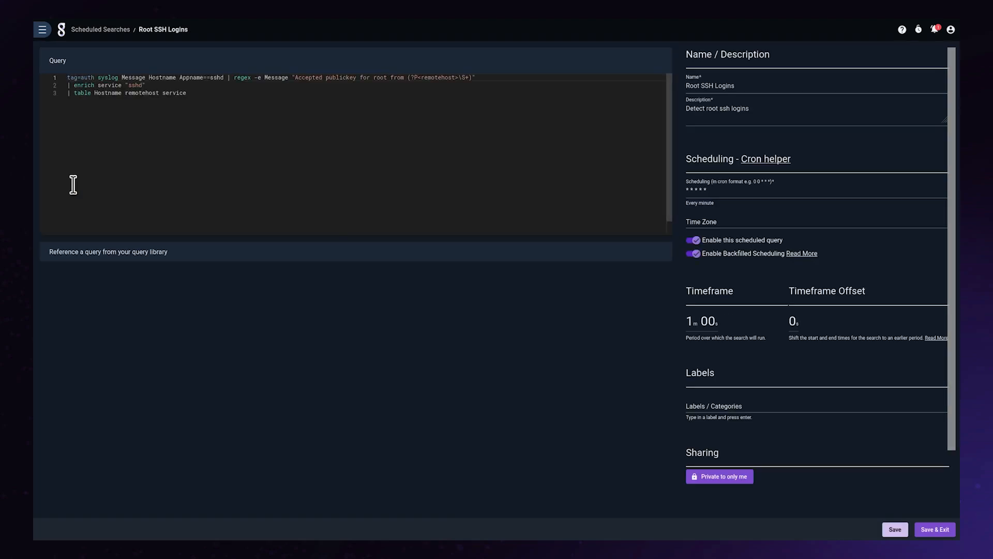
{"action": "left_click", "coordinate": [81, 37]}
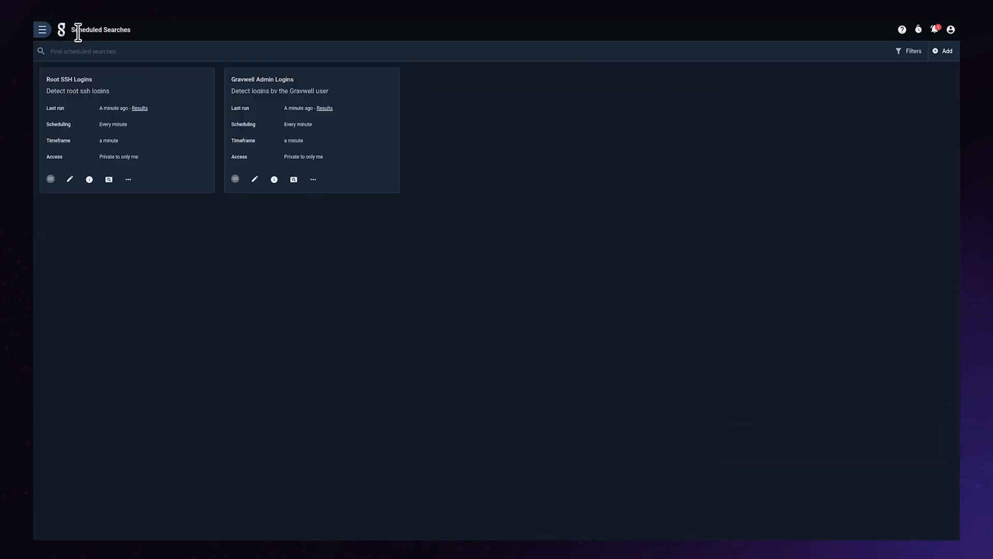
{"action": "left_click", "coordinate": [252, 180]}
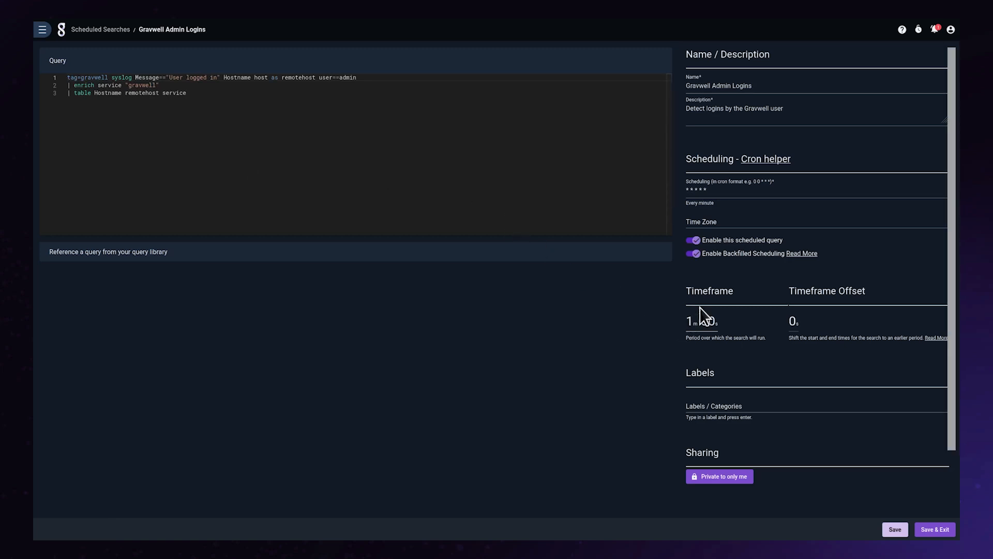
{"action": "left_click_drag", "start_coordinate": [92, 93], "coordinate": [183, 117]}
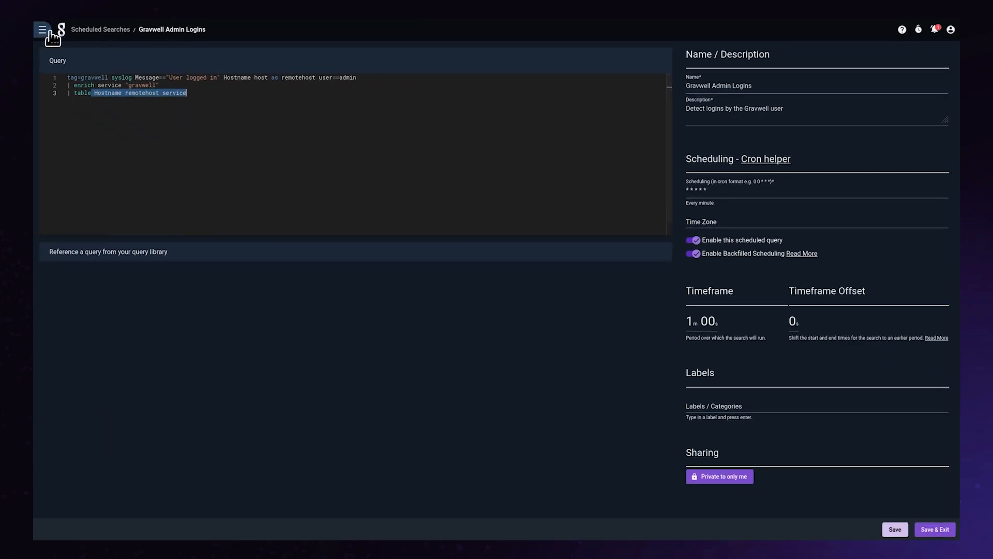
Step: Open the Admin Logins alert and add the Gravwell Admin Logins and Root SSH Logins scheduled searches as its dispatchers
{"action": "left_click", "coordinate": [49, 33]}
{"action": "left_click", "coordinate": [89, 260]}
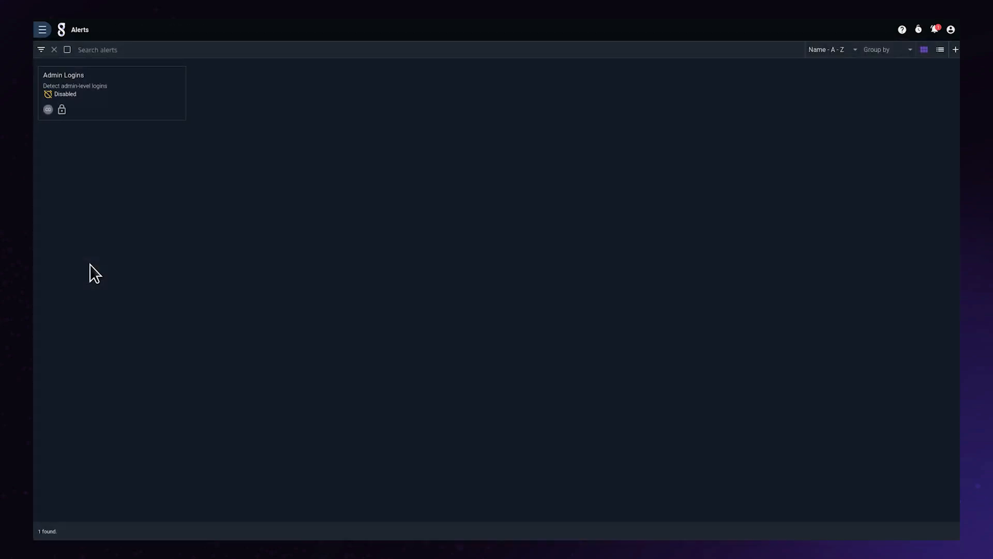
{"action": "left_click", "coordinate": [107, 75]}
{"action": "left_click", "coordinate": [199, 95]}
{"action": "left_click", "coordinate": [353, 270]}
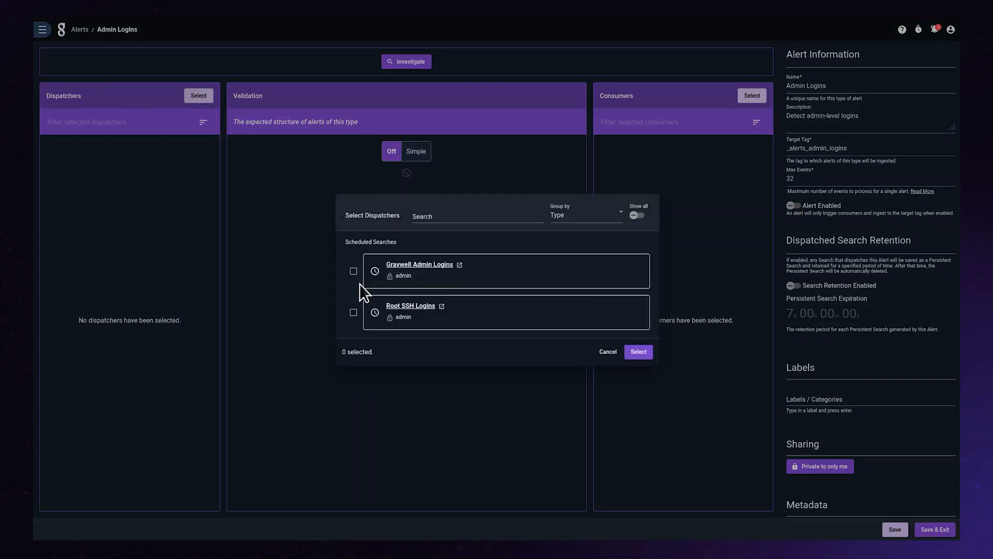
{"action": "left_click", "coordinate": [354, 313]}
{"action": "left_click", "coordinate": [638, 352]}
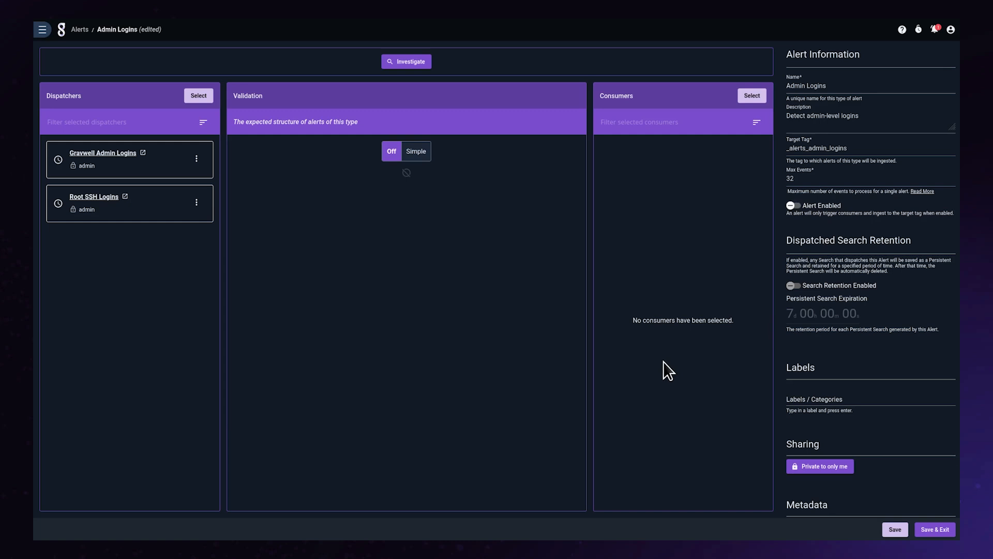
Step: Enable the Admin Logins alert, then save it and leave its editor
{"action": "left_click", "coordinate": [792, 207]}
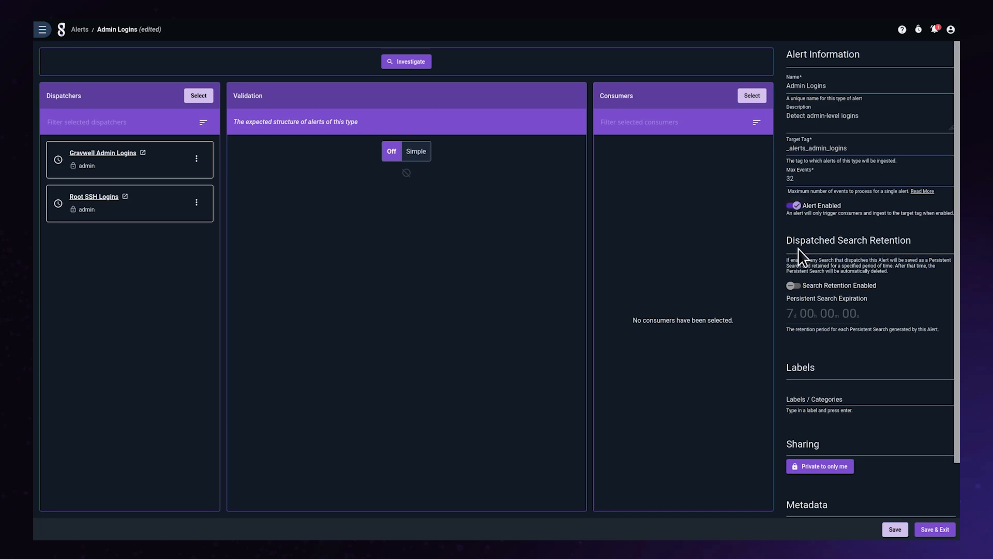
{"action": "left_click", "coordinate": [940, 530]}
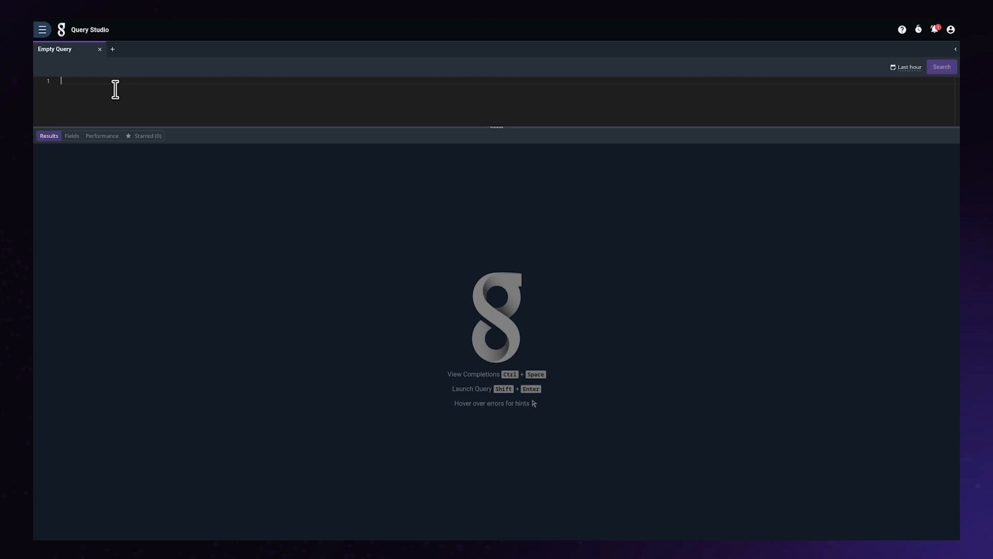
Step: Run the query tag=_alerts_admin_logins in Query Studio over the last hour
{"action": "type", "text": "tag"}
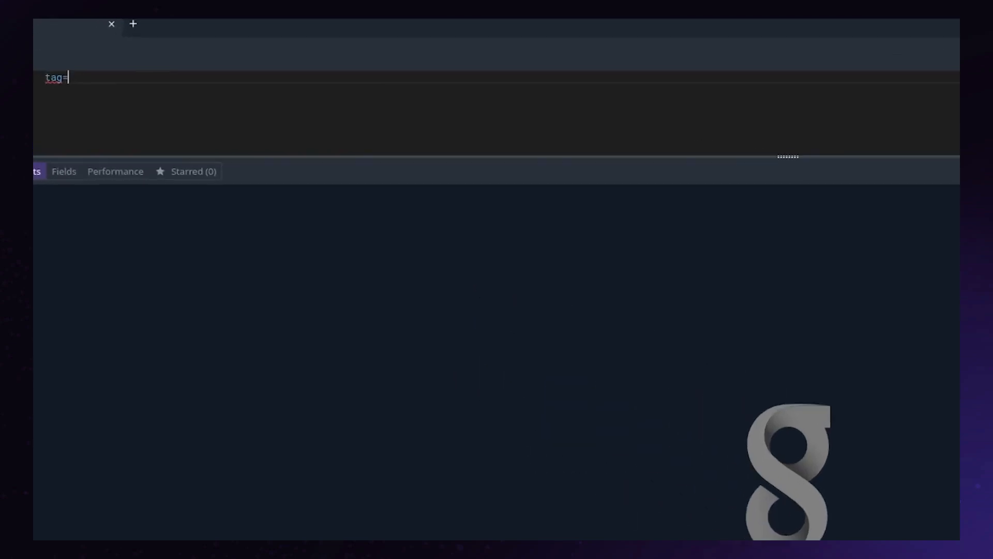
{"action": "type", "text": "=_alerts_admin_logins"}
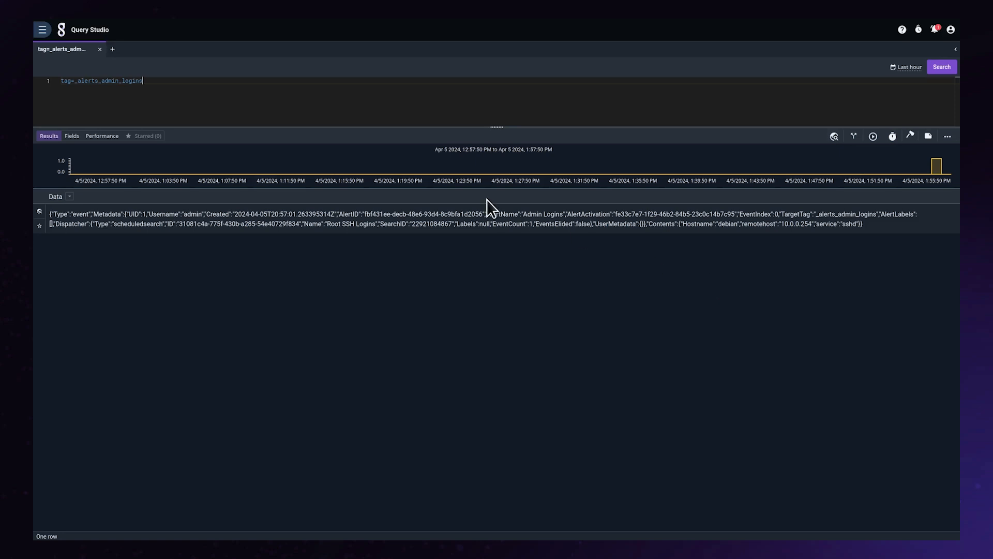
Step: Reopen the Admin Logins alert and switch its validation to Simple
{"action": "left_click", "coordinate": [42, 30]}
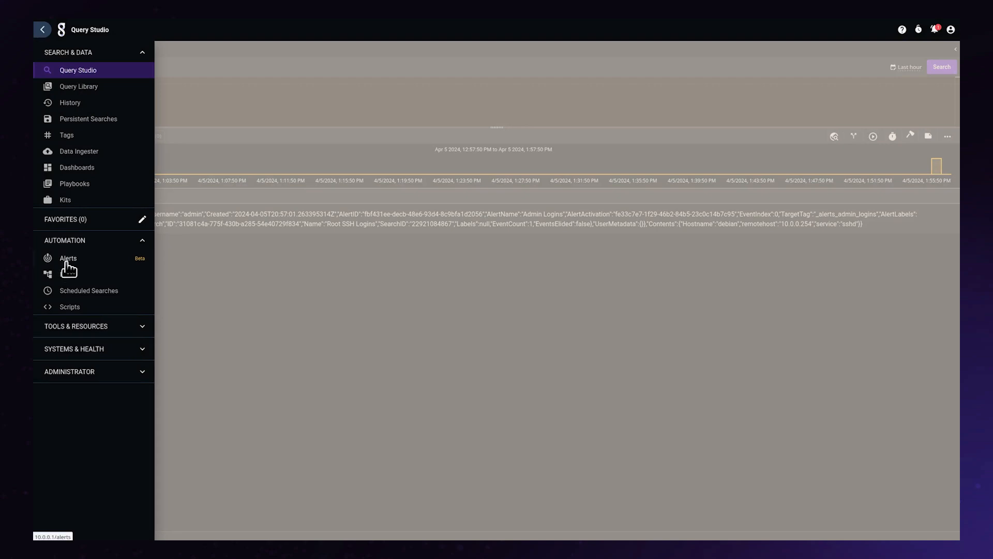
{"action": "left_click", "coordinate": [67, 259]}
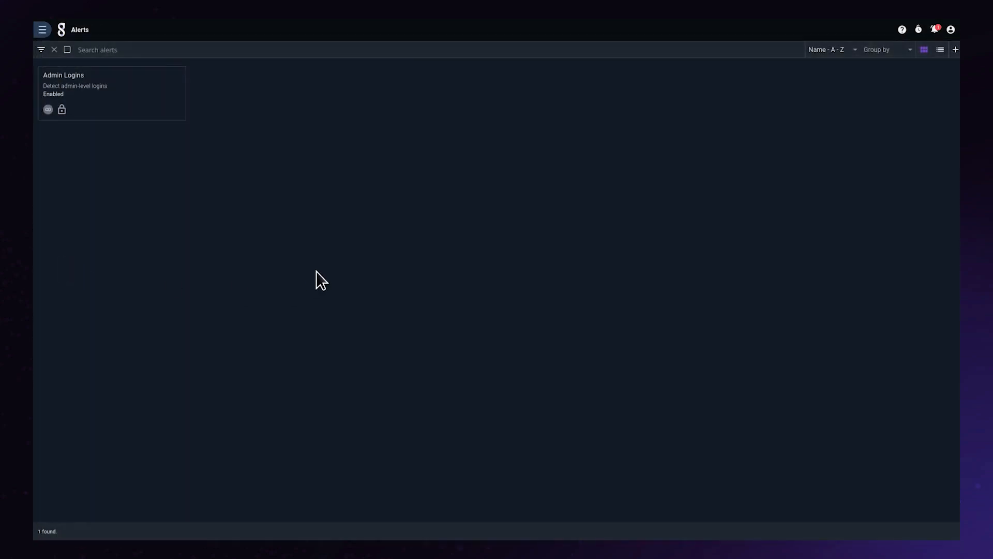
{"action": "left_click", "coordinate": [98, 76]}
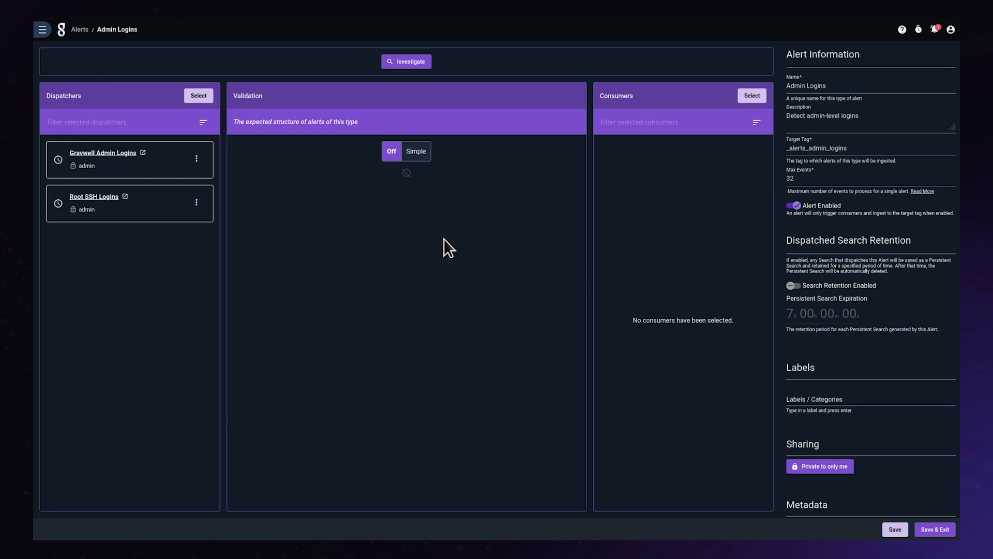
{"action": "left_click", "coordinate": [416, 152]}
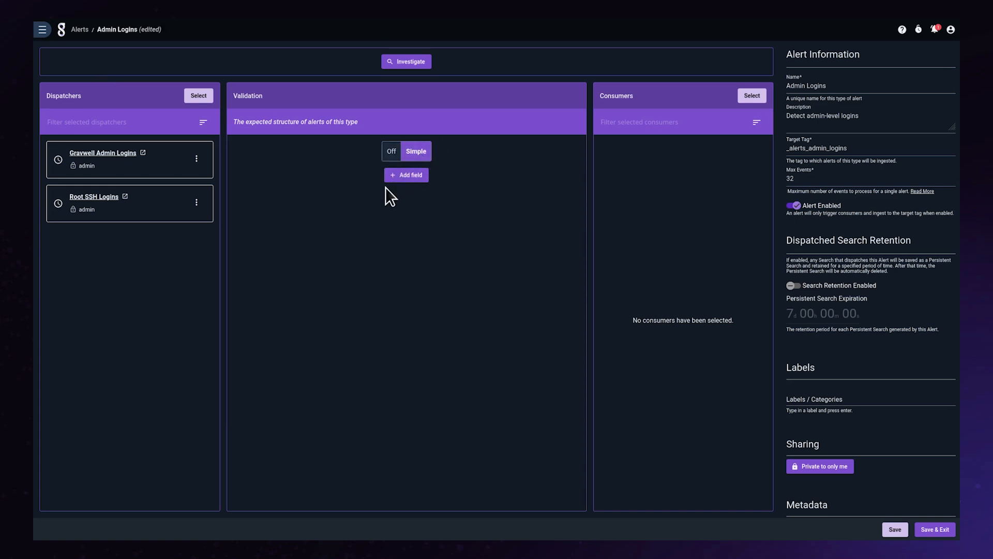
Step: Add three string validation fields named Hostname, remotehost and service to the alert
{"action": "left_click", "coordinate": [358, 193]}
{"action": "type", "text": "Hostname"}
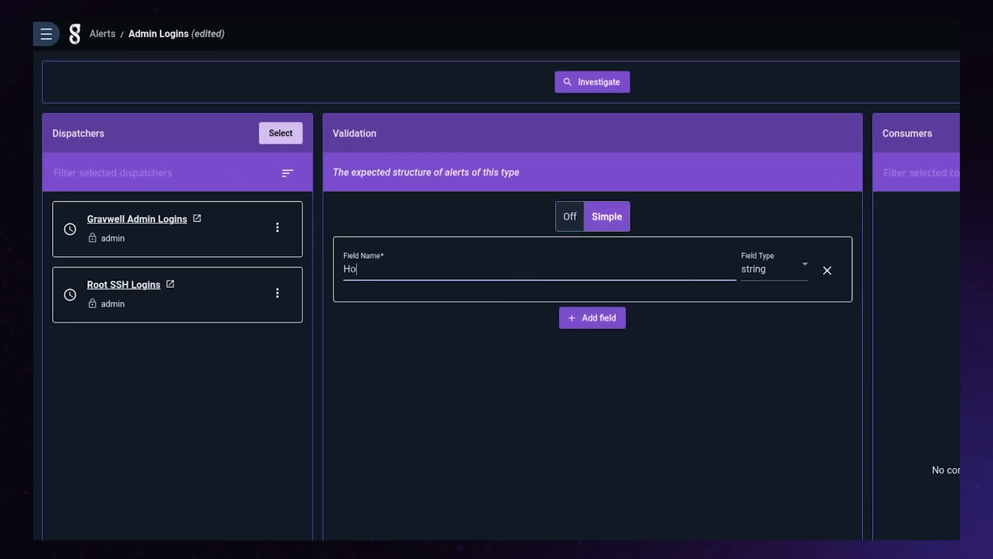
{"action": "left_click", "coordinate": [592, 318]}
{"action": "left_click", "coordinate": [485, 345]}
{"action": "type", "text": "remotehost"}
{"action": "left_click", "coordinate": [569, 394]}
{"action": "left_click", "coordinate": [529, 420]}
{"action": "type", "text": "service"}
{"action": "left_click", "coordinate": [537, 536]}
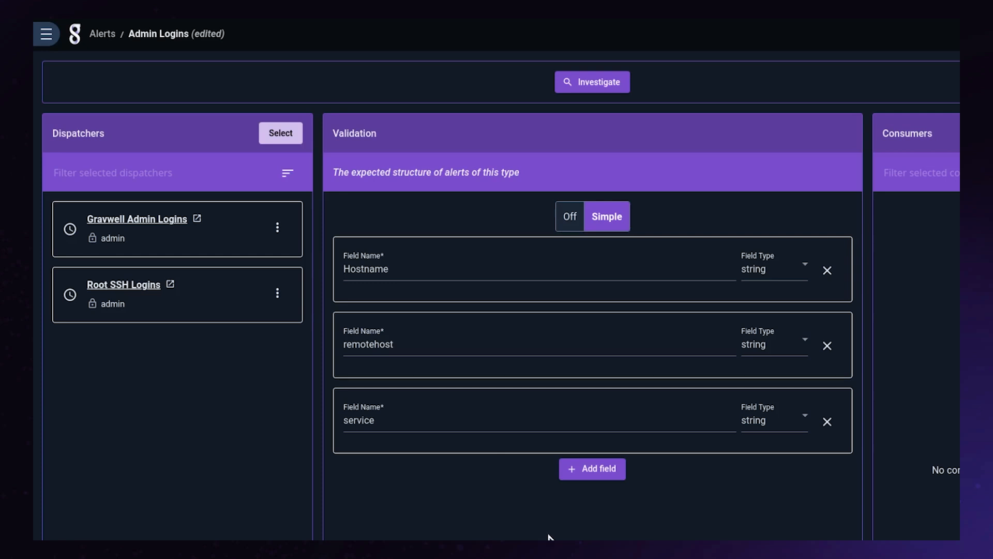
{"action": "left_click", "coordinate": [600, 469]}
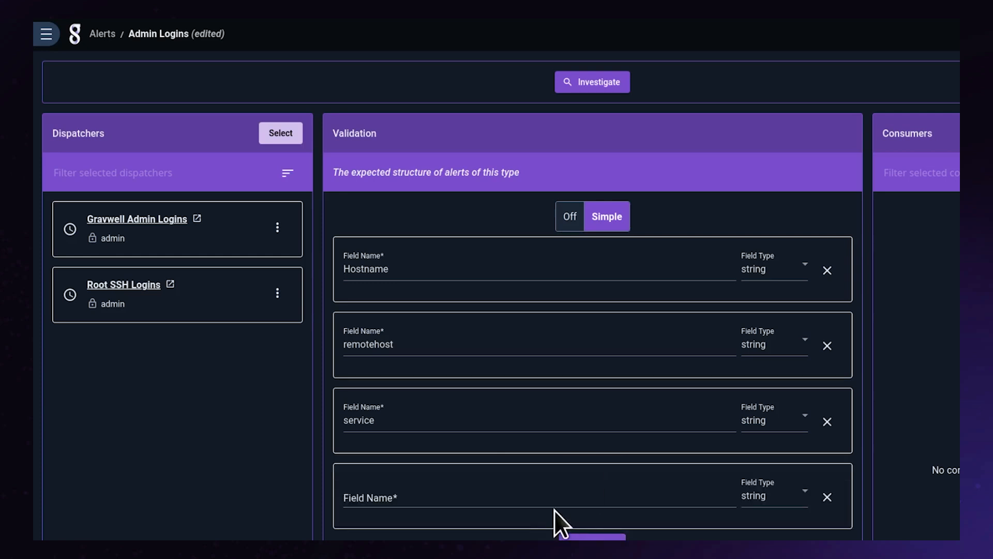
{"action": "left_click", "coordinate": [554, 497]}
{"action": "type", "text": "foobar"}
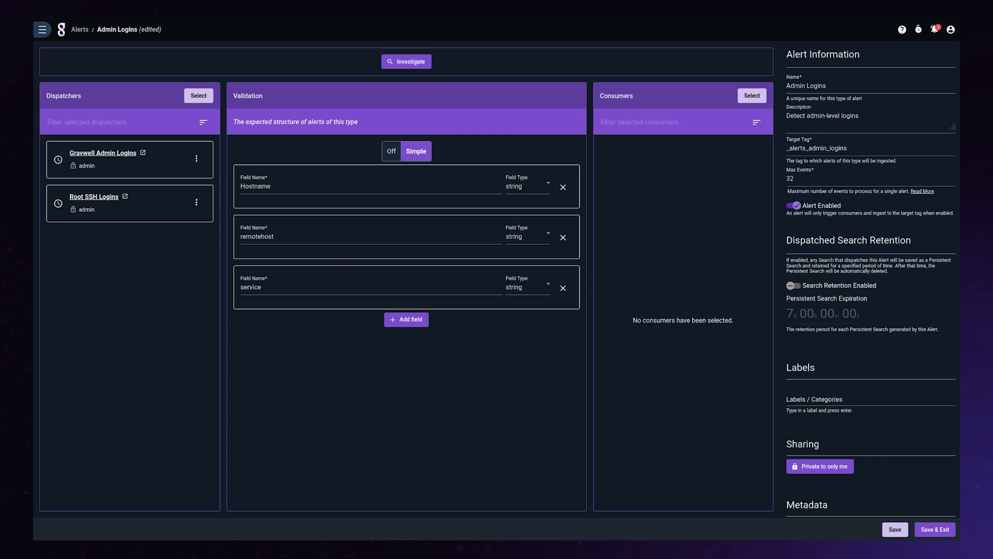
Step: Disable the Admin Logins alert, then save it and leave its editor
{"action": "left_click", "coordinate": [795, 206]}
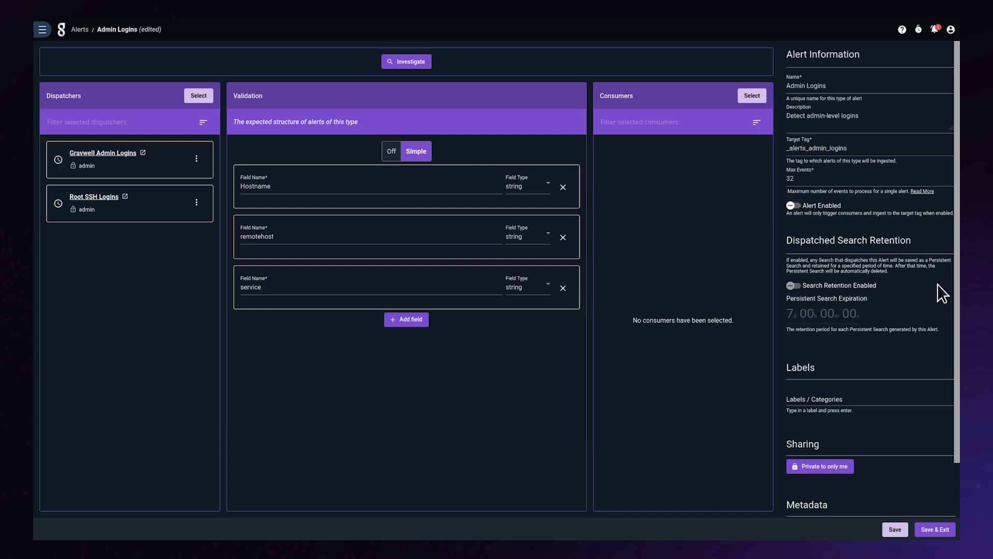
{"action": "left_click", "coordinate": [948, 532]}
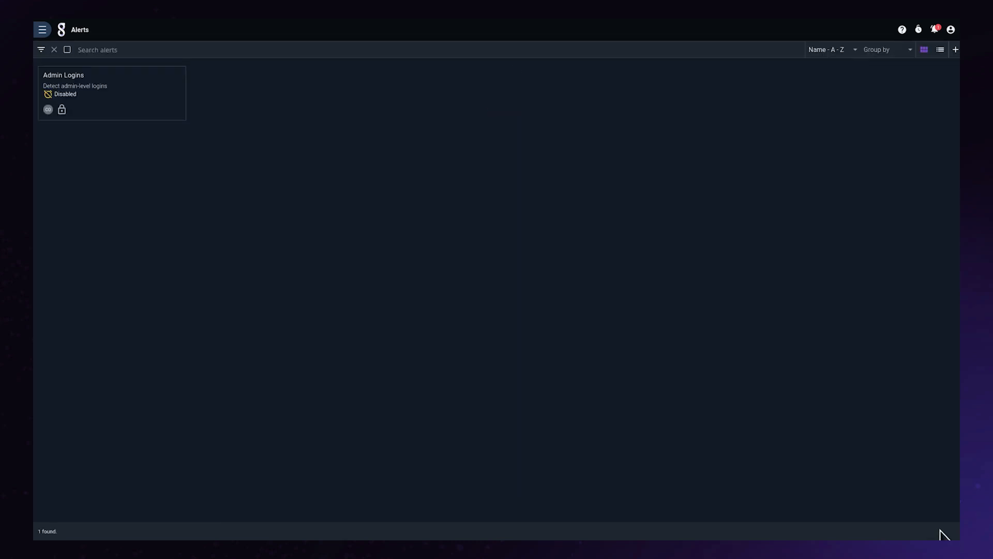
Step: Go to the flows list and create a new blank flow
{"action": "left_click", "coordinate": [43, 29]}
{"action": "left_click", "coordinate": [68, 274]}
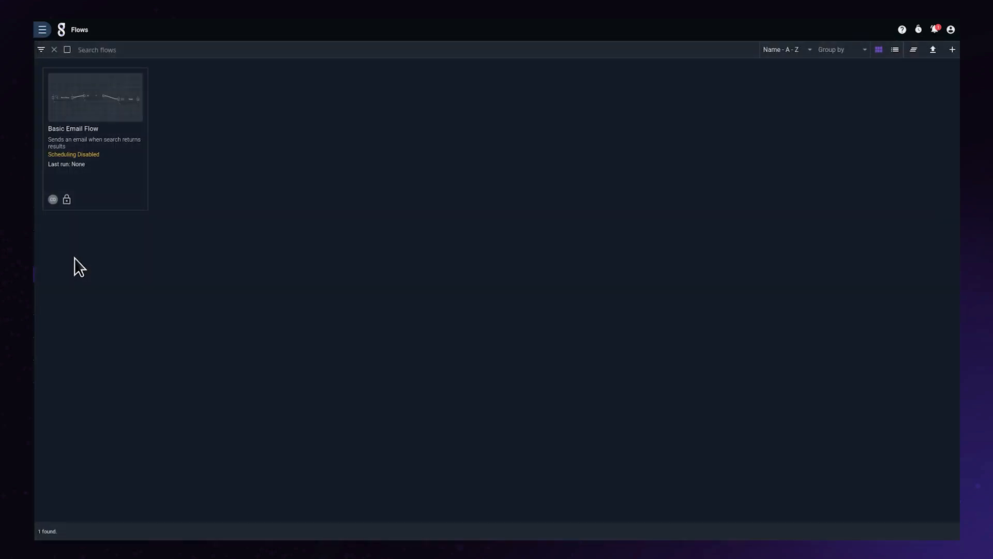
{"action": "left_click", "coordinate": [952, 49]}
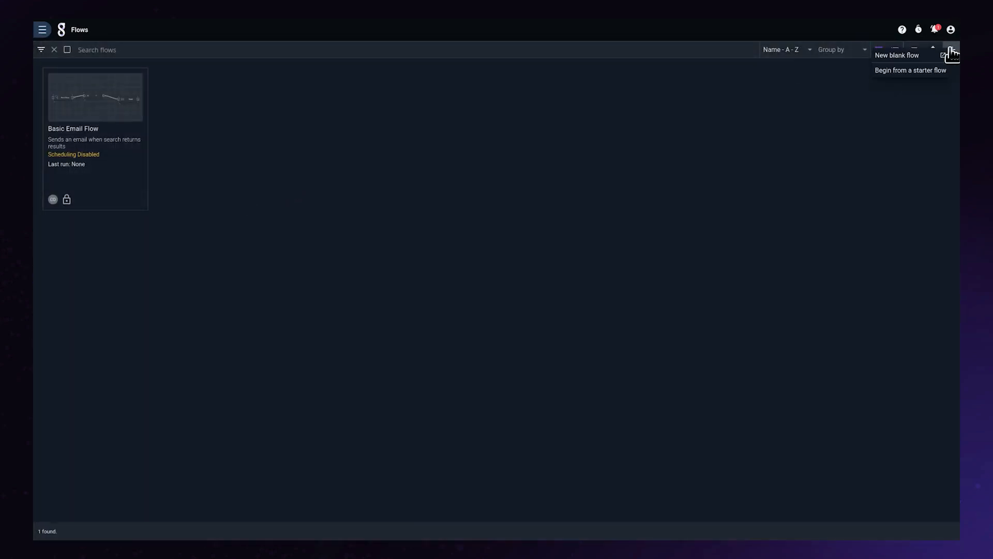
{"action": "left_click", "coordinate": [910, 56]}
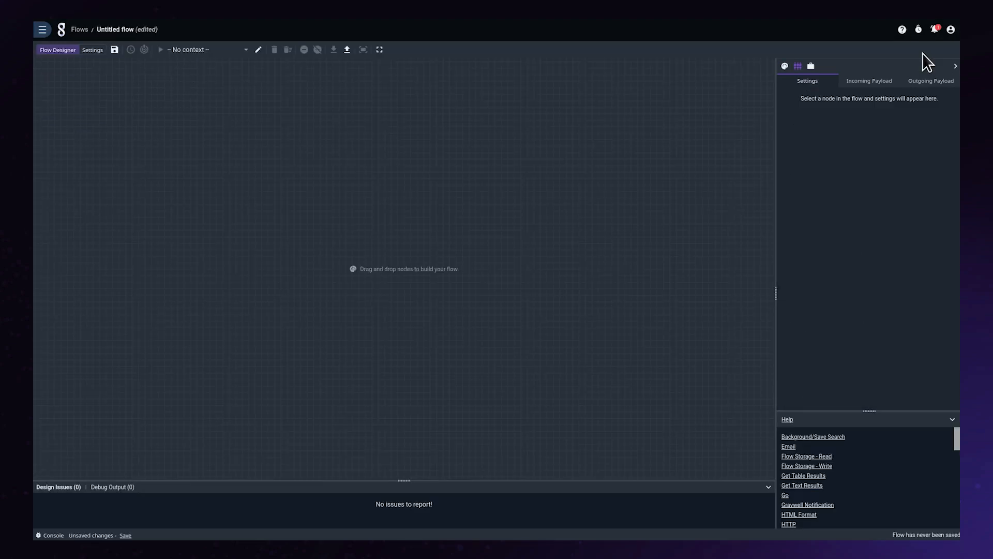
Step: Name the flow "Admin Logins Notification" and give it the description "Detect and notify of admin logins"
{"action": "left_click", "coordinate": [92, 50]}
{"action": "left_click", "coordinate": [106, 101]}
{"action": "key", "text": "ctrl+a"}
{"action": "type", "text": "Admin Logins Notification"}
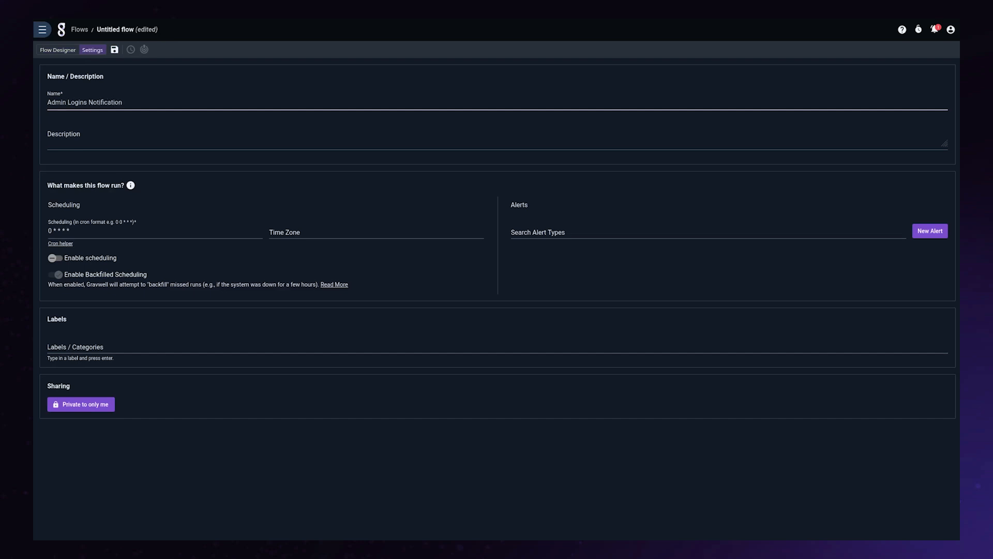
{"action": "key", "text": "Tab"}
{"action": "type", "text": "Detect and notify of admin logins"}
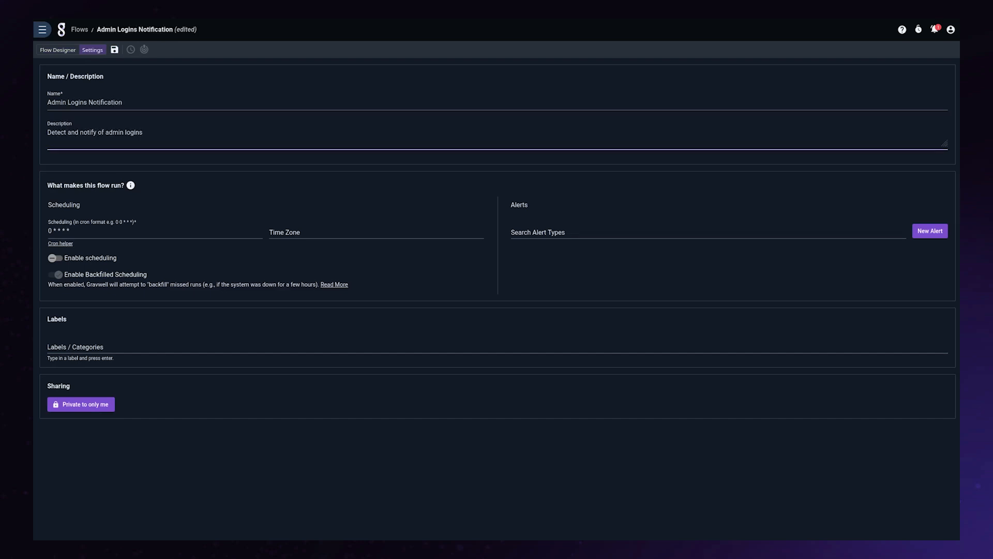
Step: Attach the Admin Logins alert as the flow's trigger and choose Admin Logins as the debug context in the flow designer
{"action": "left_click", "coordinate": [554, 231]}
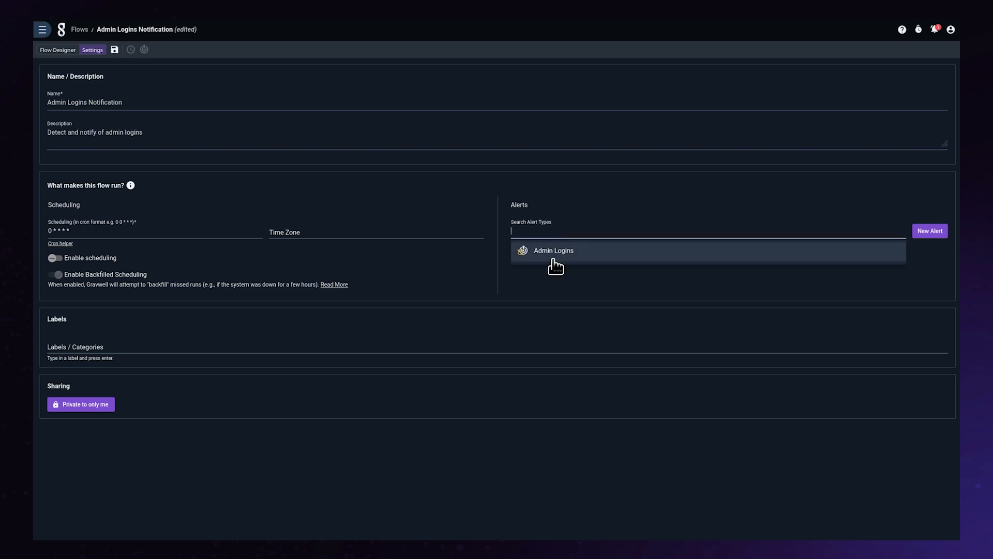
{"action": "left_click", "coordinate": [554, 261]}
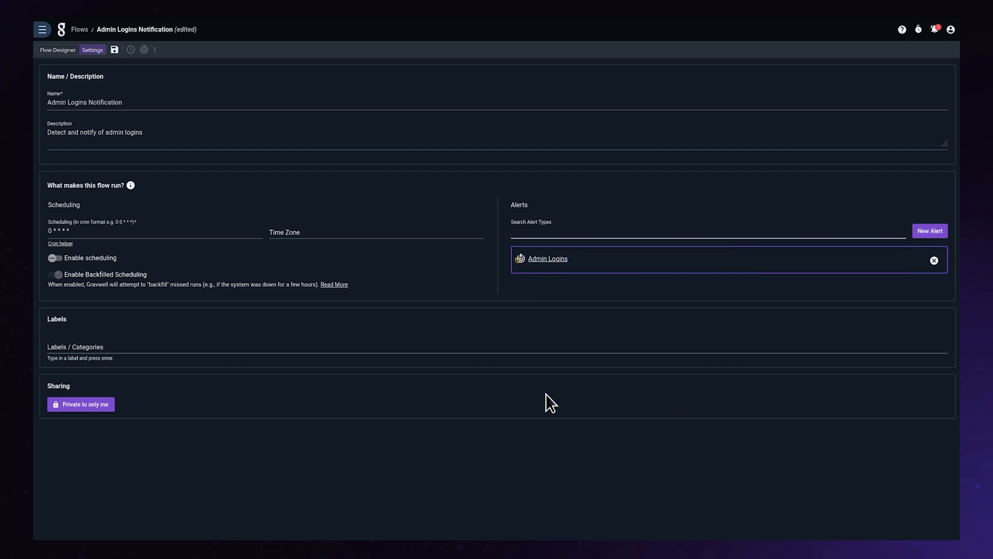
{"action": "left_click", "coordinate": [60, 50]}
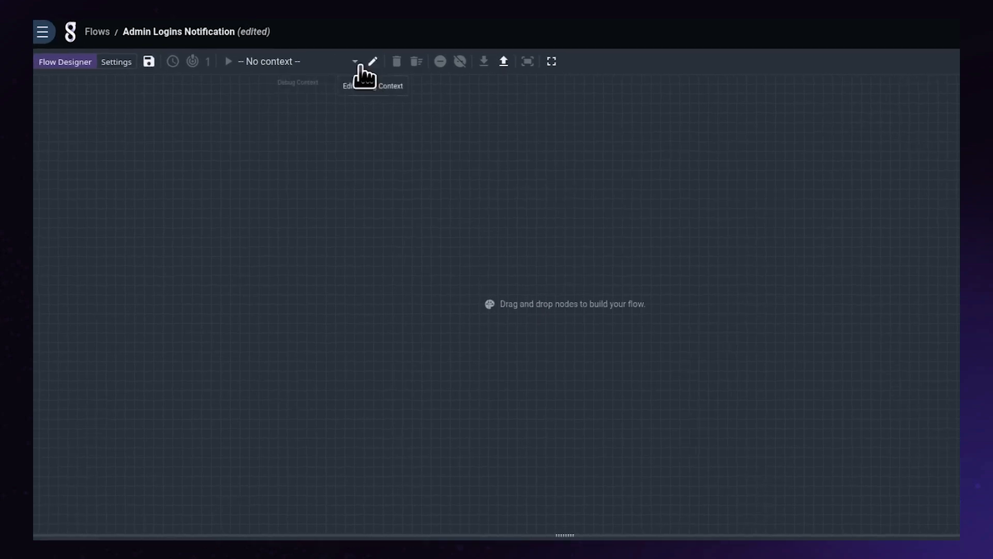
{"action": "left_click", "coordinate": [251, 50]}
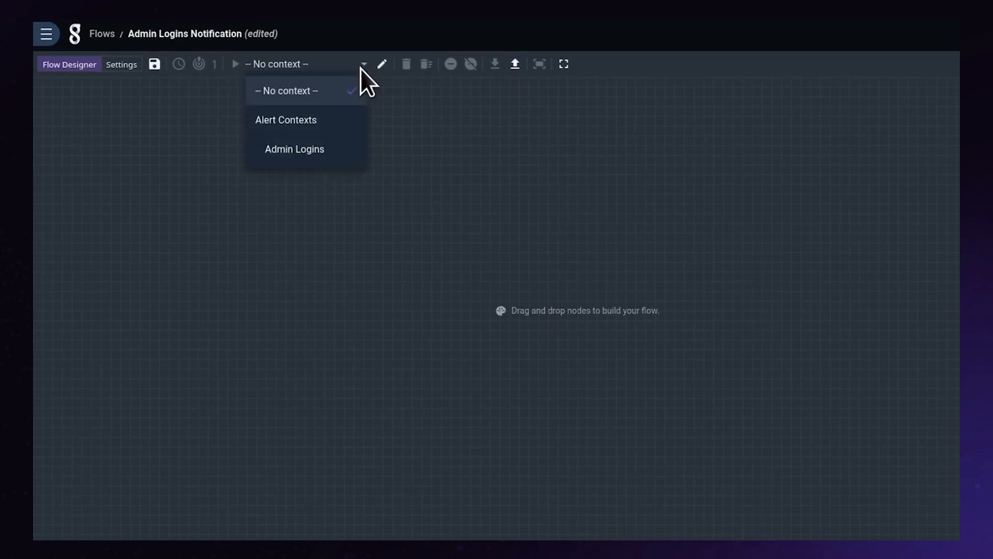
{"action": "left_click", "coordinate": [319, 155]}
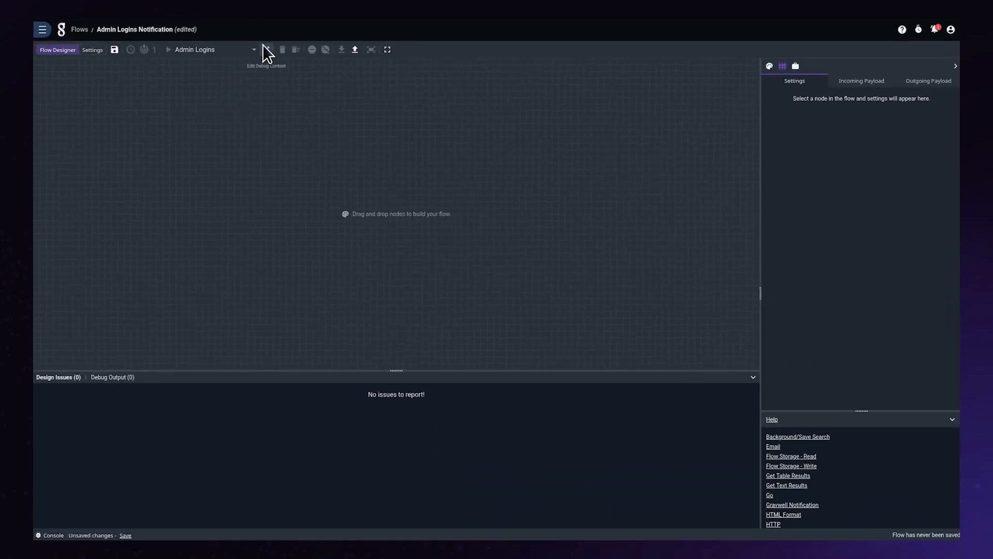
Step: Edit the debug context's sample contents: set Hostname to "gravwell", remotehost to "1.1.1.1" and service to "ssh"
{"action": "left_click", "coordinate": [266, 49]}
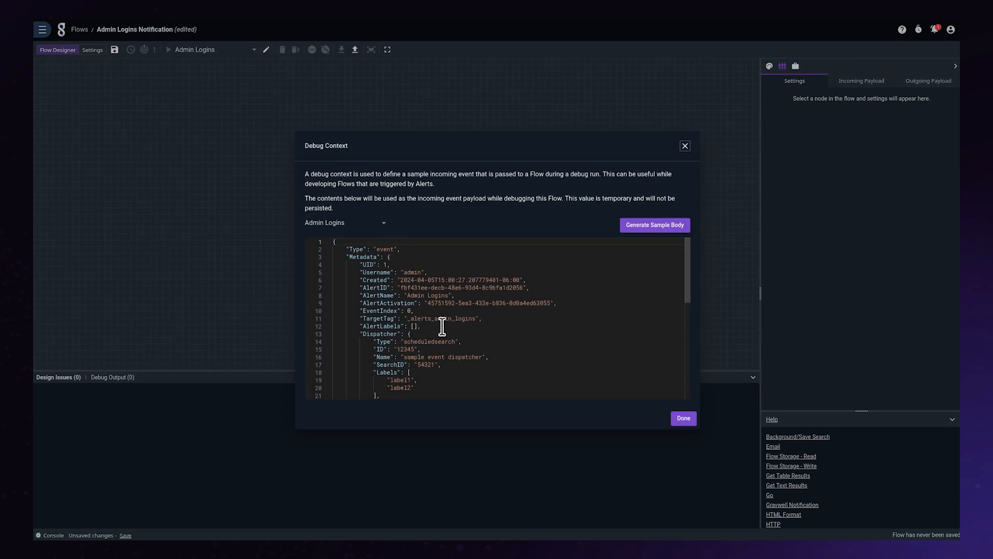
{"action": "scroll", "coordinate": [442, 326], "scroll_direction": "down", "scroll_amount": 5}
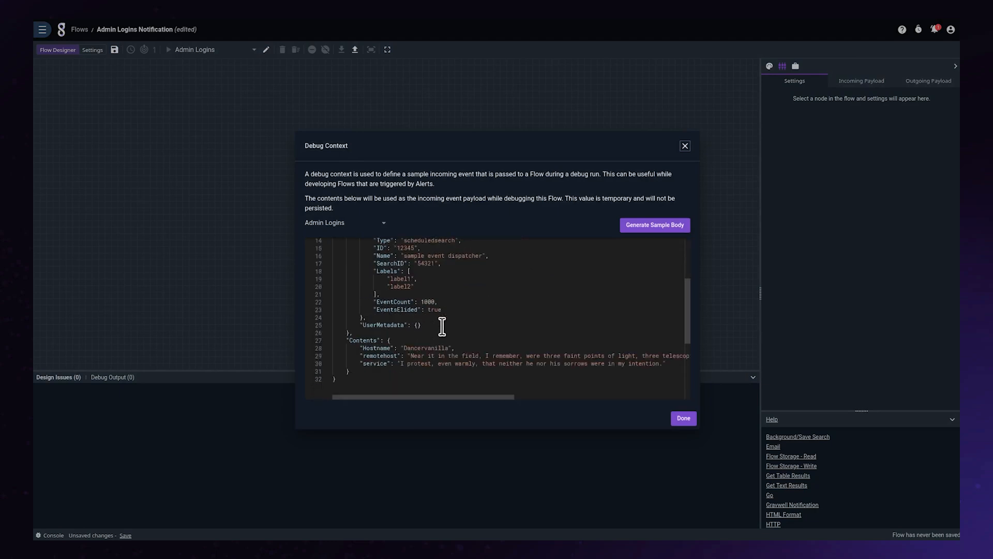
{"action": "scroll", "coordinate": [443, 326], "scroll_direction": "down", "scroll_amount": 2}
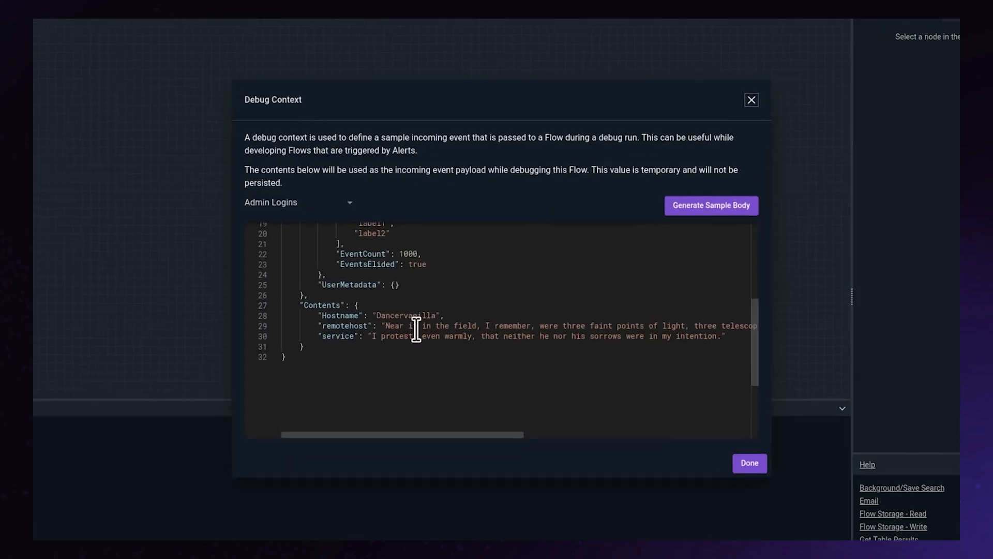
{"action": "double_click", "coordinate": [377, 321]}
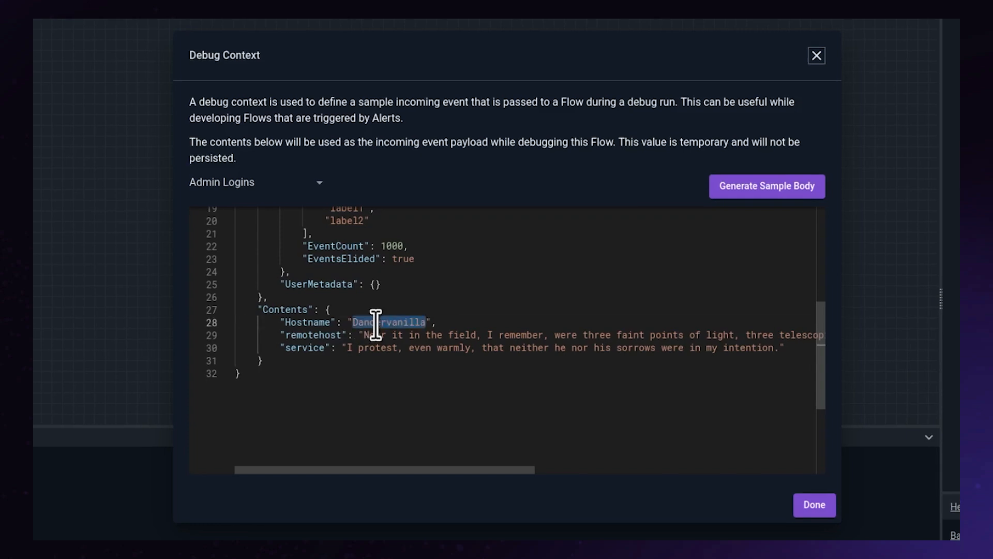
{"action": "type", "text": "granwell"}
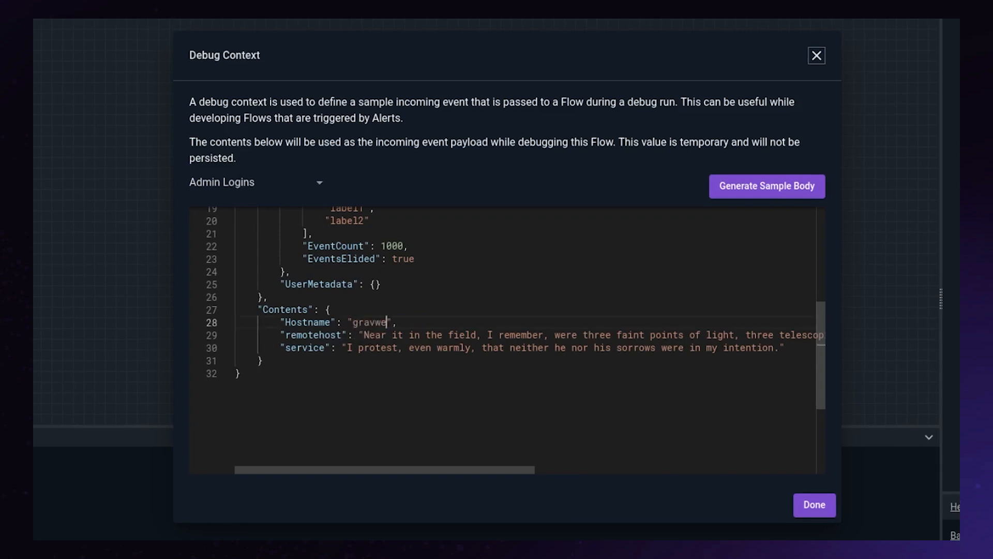
{"action": "left_click_drag", "start_coordinate": [361, 334], "coordinate": [811, 339]}
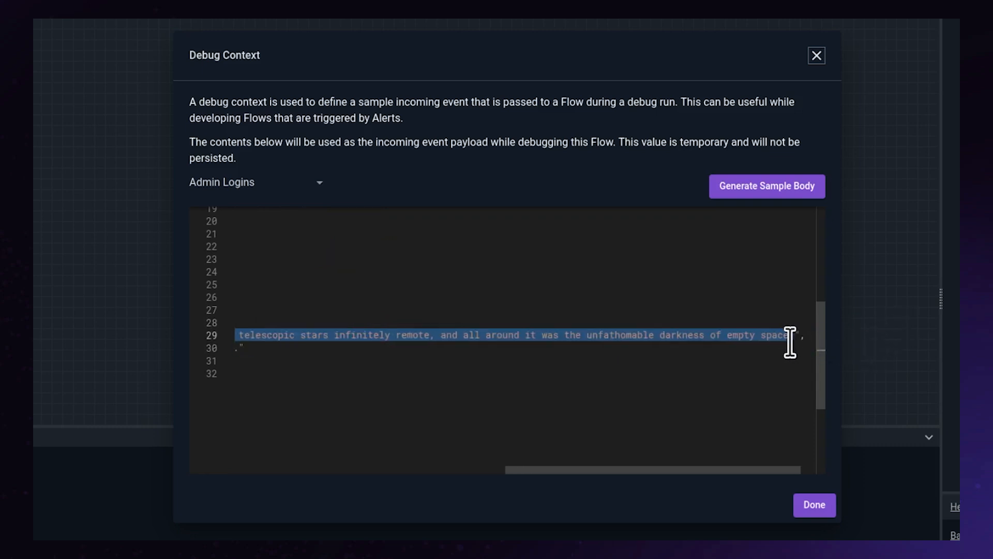
{"action": "type", "text": "1.1.1.1"}
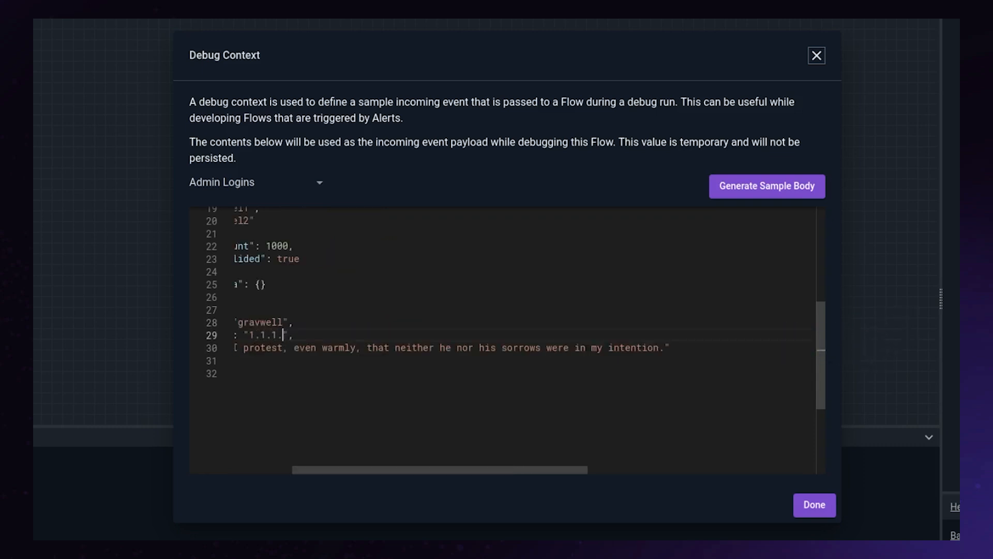
{"action": "left_click_drag", "start_coordinate": [669, 348], "coordinate": [347, 357]}
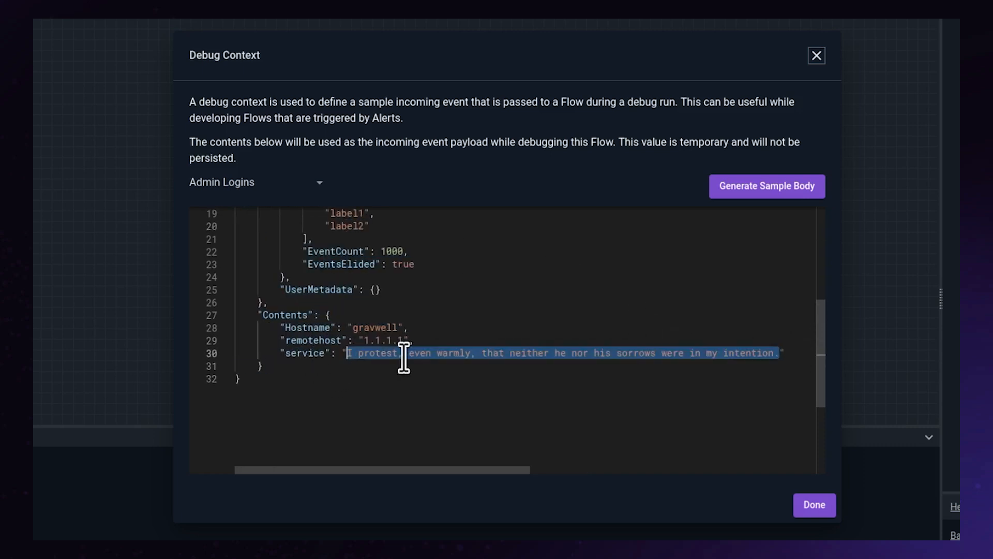
{"action": "type", "text": "ssh"}
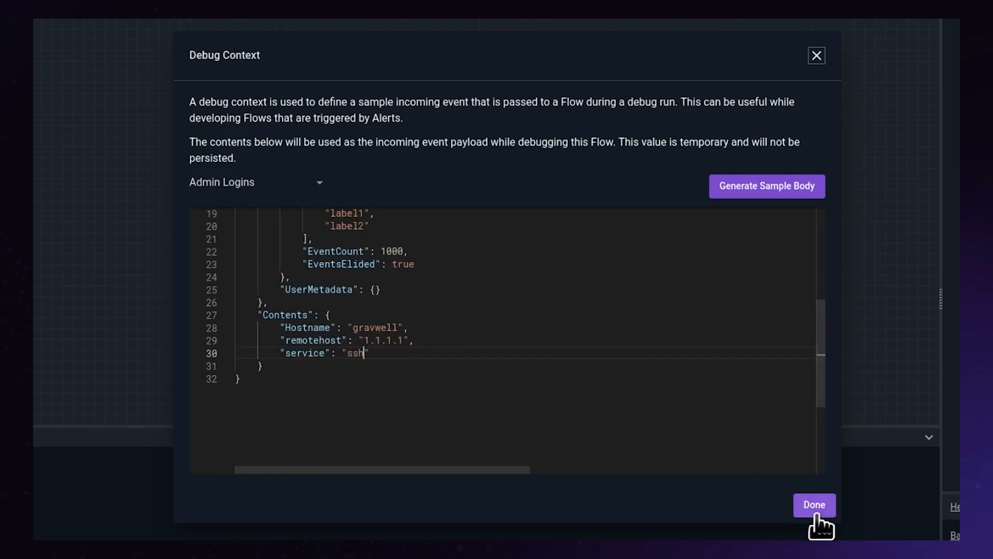
{"action": "left_click", "coordinate": [816, 512]}
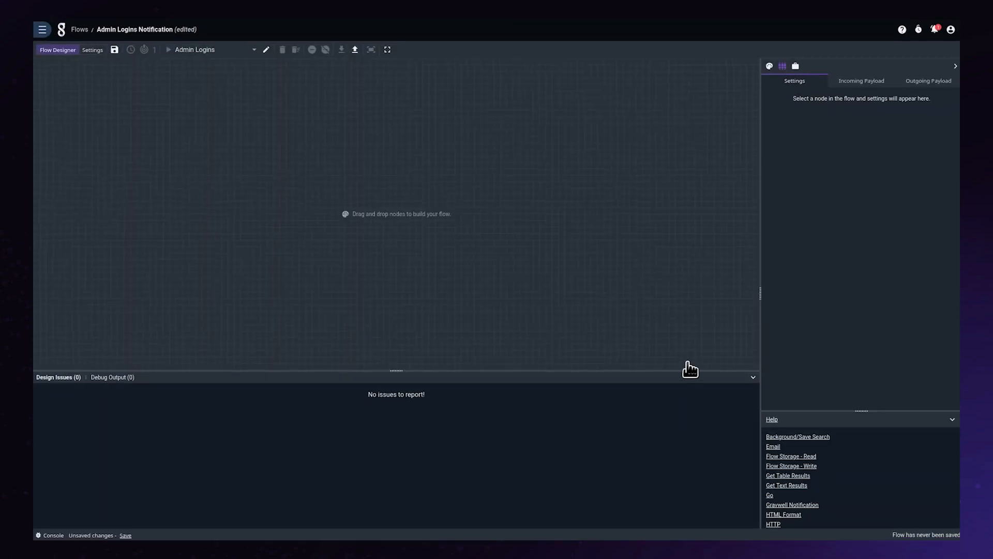
Step: Add a Text Template node with the template "The {{.event.Contents.service}} service on host {{.event.Contents.Hostname}} received an admin-level login from {{.event.Contents.remotehost}}."
{"action": "left_click", "coordinate": [769, 66]}
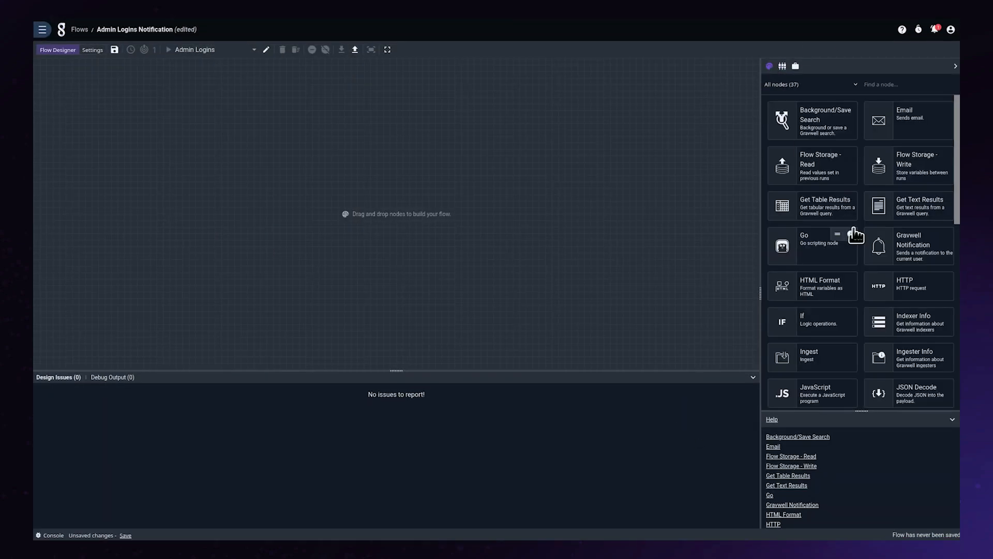
{"action": "scroll", "coordinate": [861, 235], "scroll_direction": "down", "scroll_amount": 5}
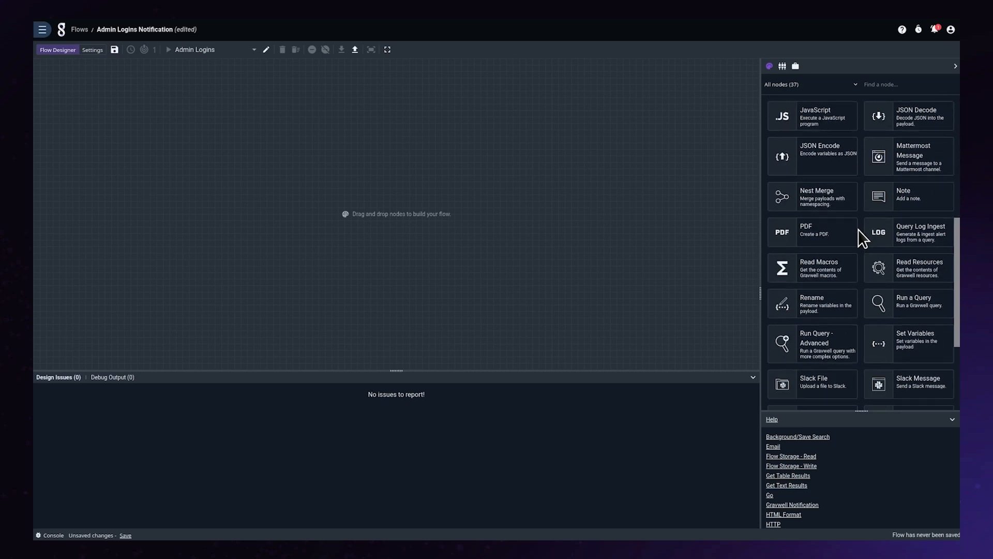
{"action": "scroll", "coordinate": [858, 228], "scroll_direction": "down", "scroll_amount": 4}
{"action": "left_click_drag", "start_coordinate": [828, 348], "coordinate": [506, 240]}
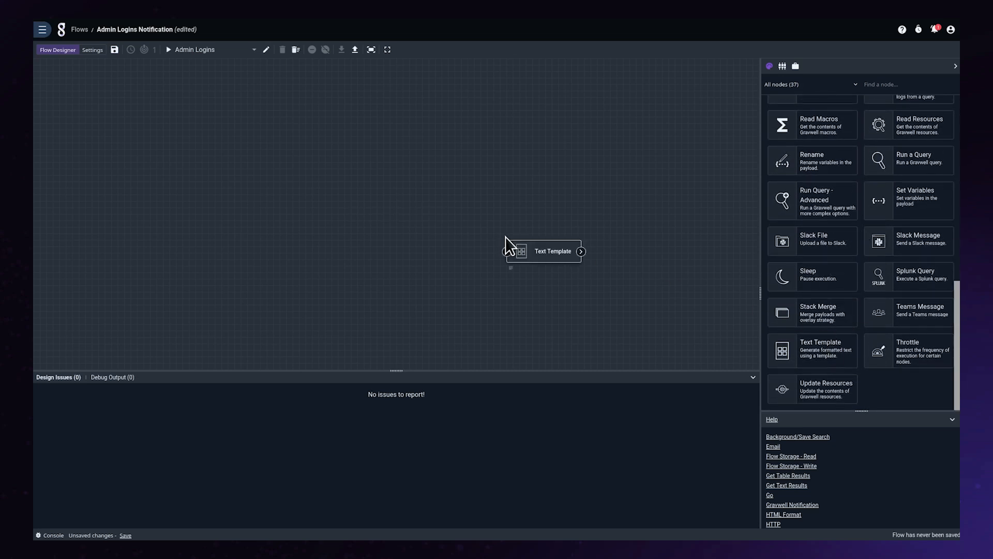
{"action": "left_click", "coordinate": [534, 259]}
{"action": "left_click", "coordinate": [807, 207]}
{"action": "type", "text": "The {{.event.Contents.service}} service on host {{.event.Contents.Hostname}} received an admin-level login from {{.event.Contents.remotehost}}."}
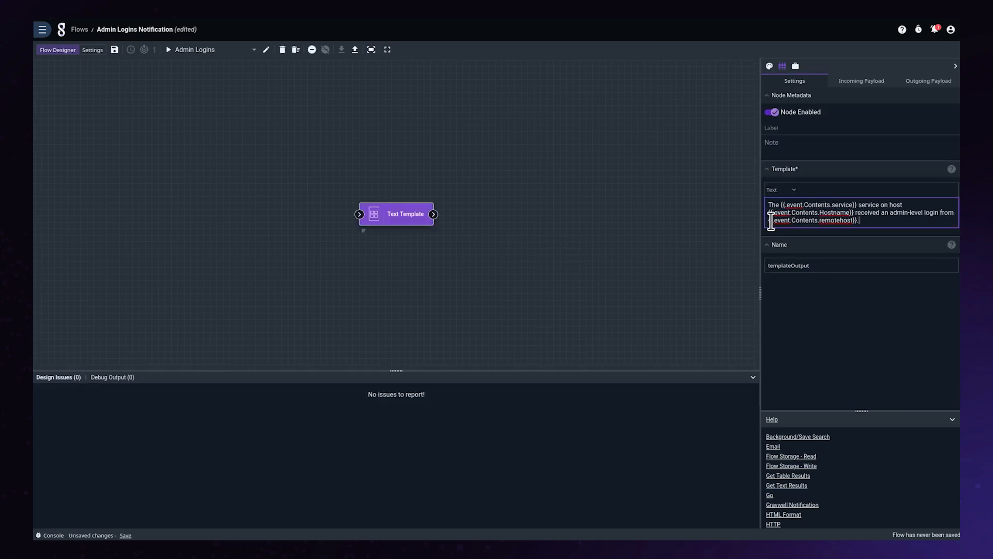
Step: Add a Gravwell Notification node connected after the Text Template node and show its settings
{"action": "left_click", "coordinate": [770, 67]}
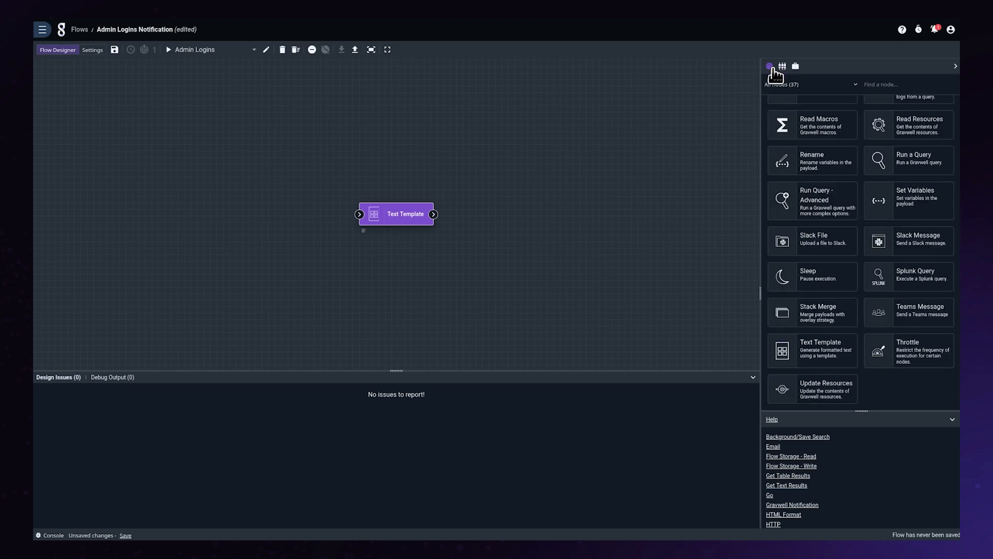
{"action": "scroll", "coordinate": [807, 203], "scroll_direction": "up", "scroll_amount": 6}
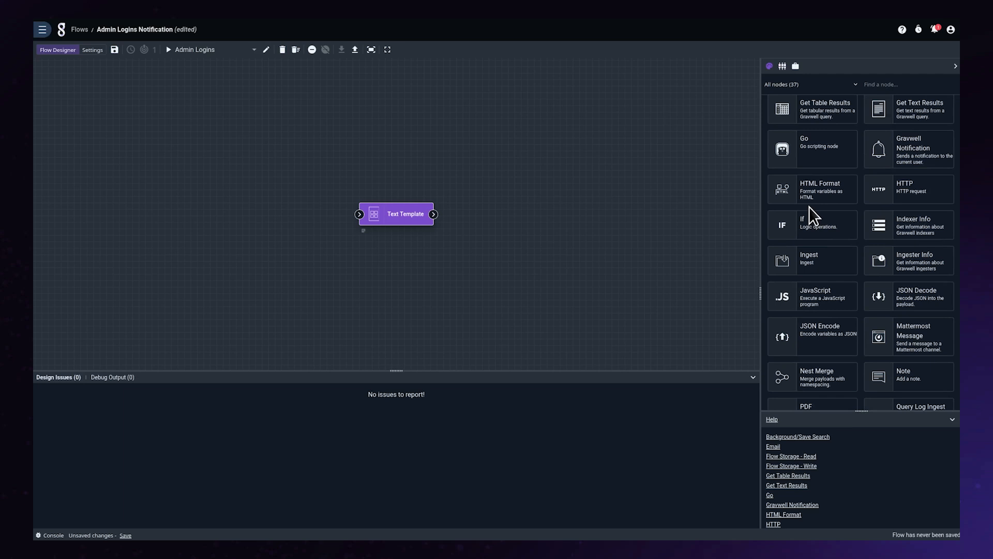
{"action": "left_click_drag", "start_coordinate": [909, 148], "coordinate": [476, 215]}
{"action": "left_click", "coordinate": [515, 221]}
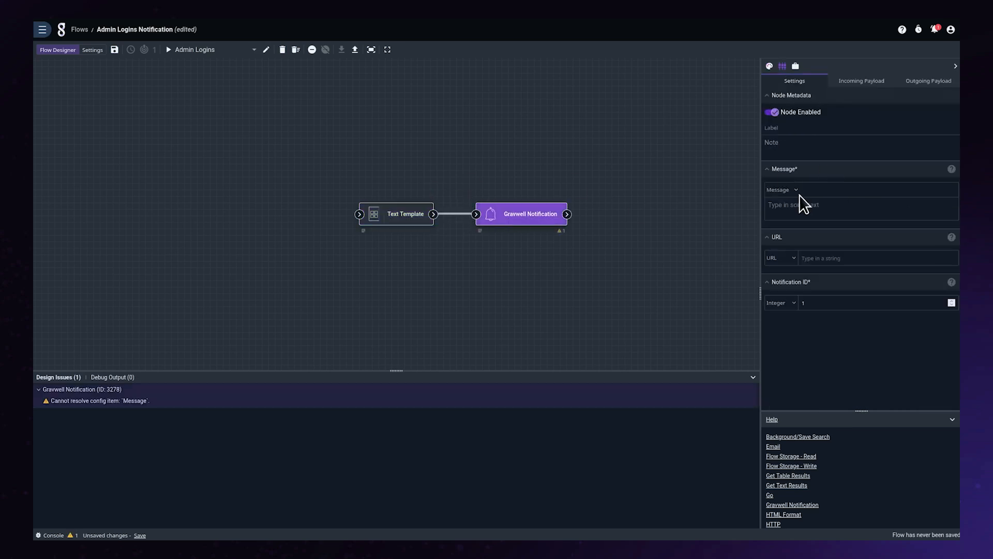
Step: Set the Gravwell Notification node's message to the templateOutput variable and save the flow
{"action": "left_click", "coordinate": [786, 213]}
{"action": "left_click", "coordinate": [819, 190]}
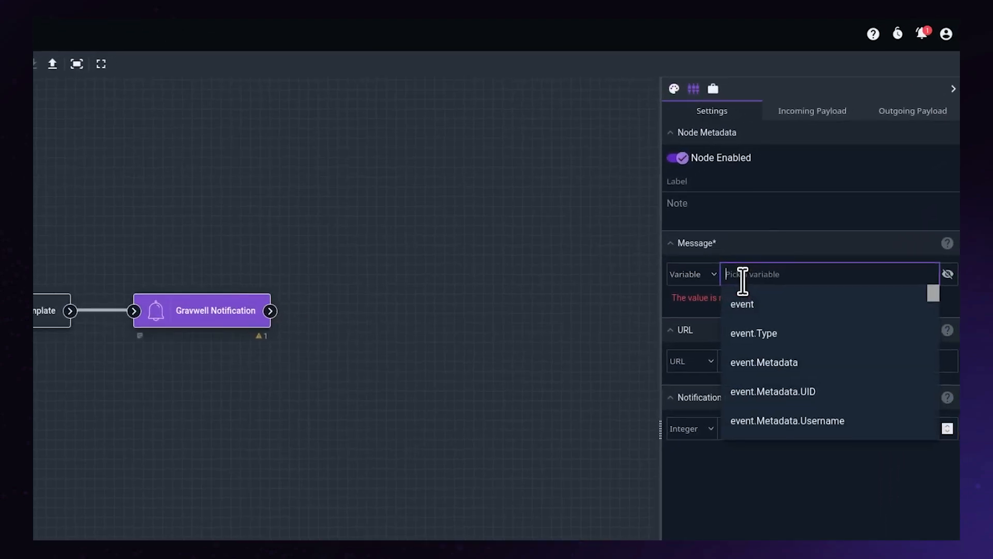
{"action": "scroll", "coordinate": [787, 342], "scroll_direction": "down", "scroll_amount": 10}
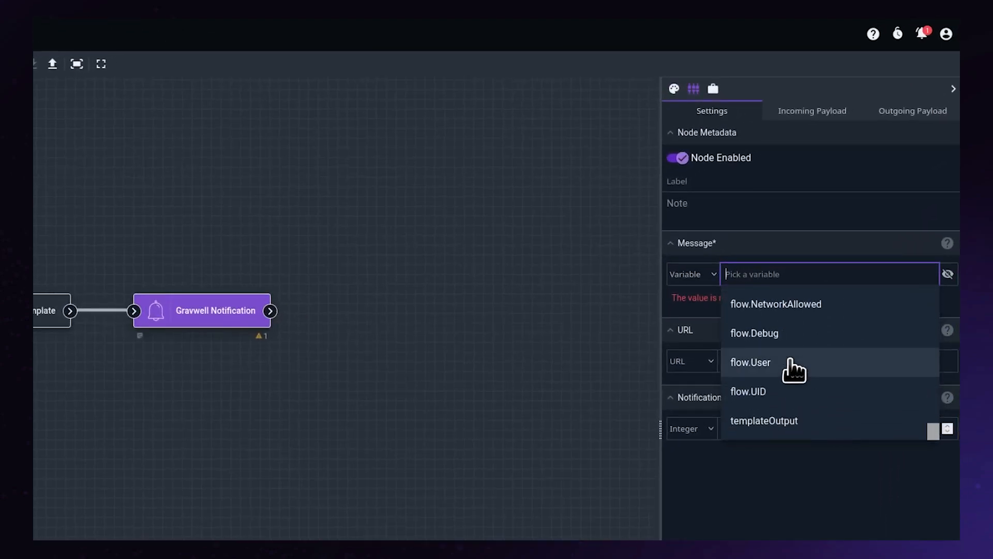
{"action": "left_click", "coordinate": [806, 421]}
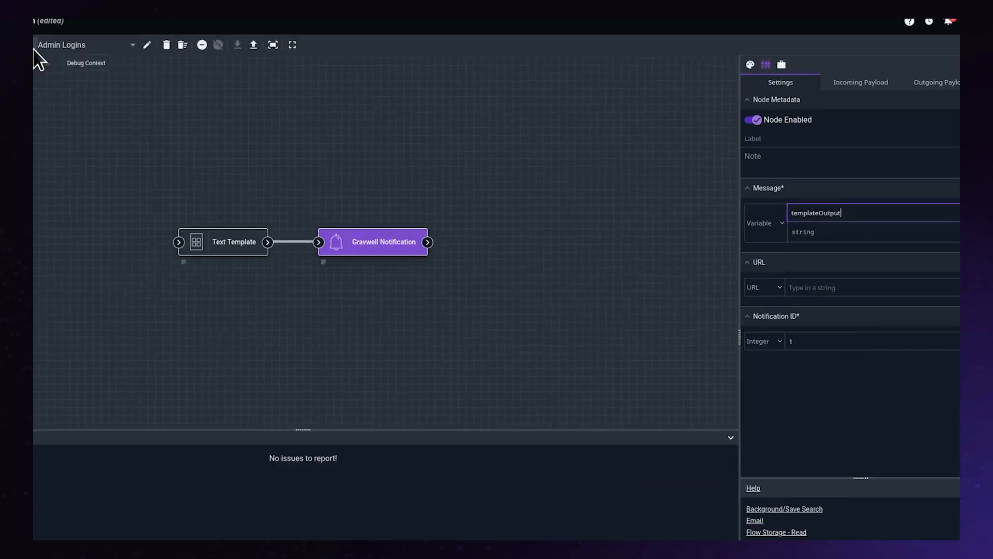
{"action": "left_click", "coordinate": [105, 48]}
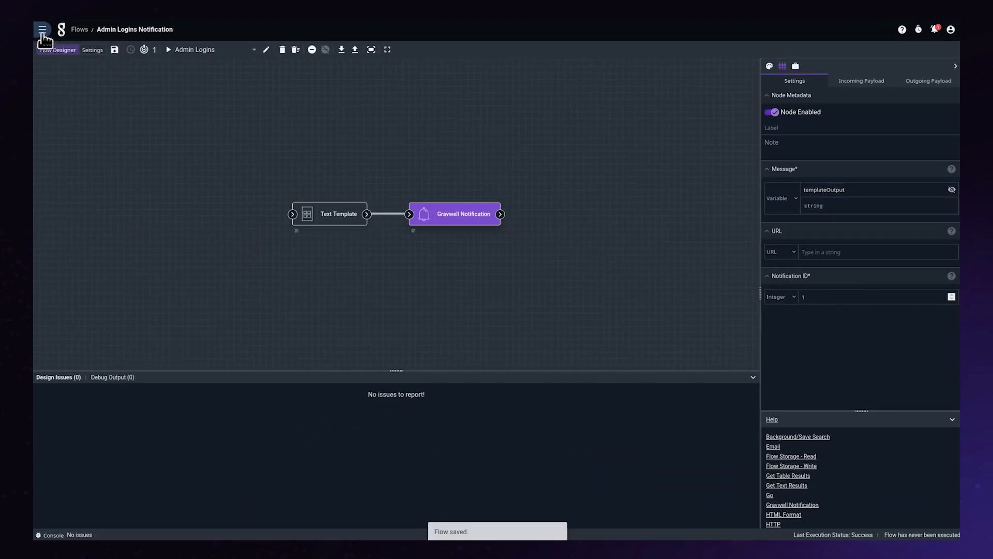
Step: Go to the Admin Logins alert and enable it, and open the list of notifications
{"action": "left_click", "coordinate": [38, 28]}
{"action": "left_click", "coordinate": [72, 259]}
{"action": "left_click", "coordinate": [116, 80]}
{"action": "left_click", "coordinate": [792, 205]}
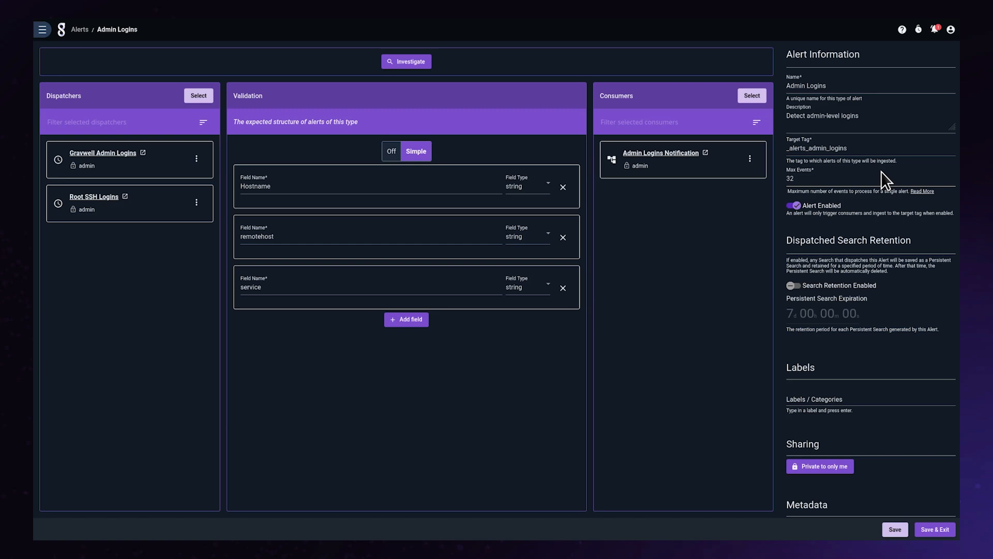
{"action": "left_click", "coordinate": [934, 30]}
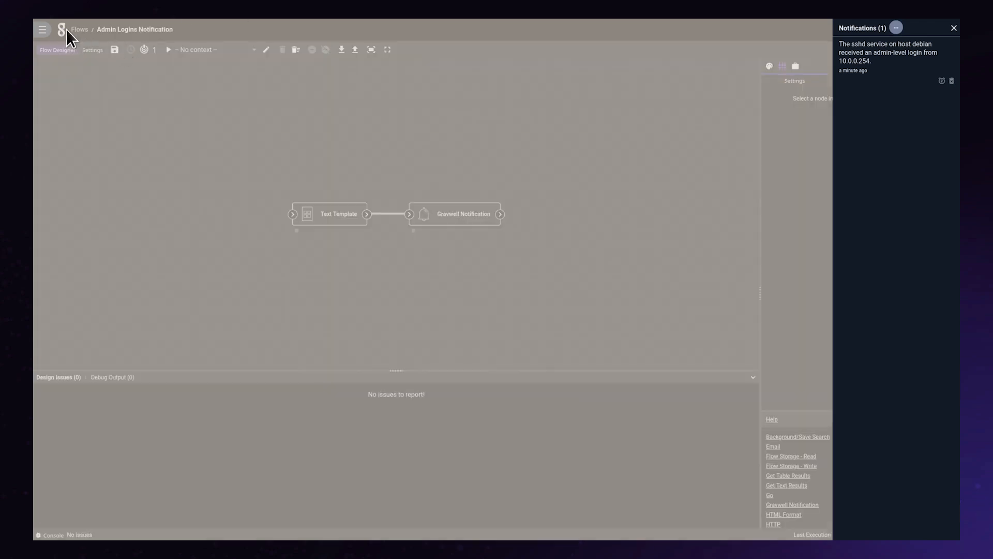
Step: Go to the scheduled searches and open the additional actions for the Gravwell Admin Logins search
{"action": "left_click", "coordinate": [69, 31]}
{"action": "left_click", "coordinate": [42, 29]}
{"action": "left_click", "coordinate": [108, 289]}
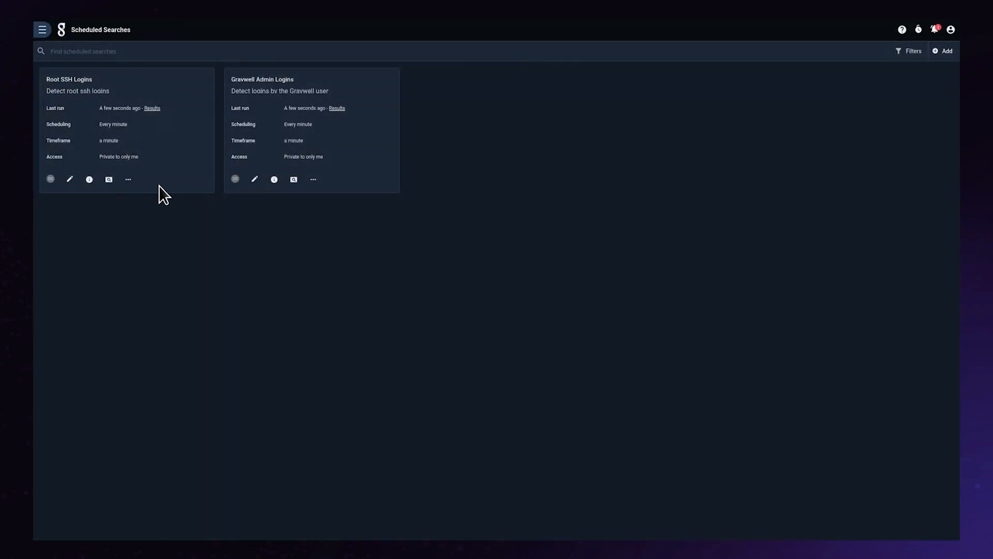
{"action": "left_click", "coordinate": [313, 180]}
{"action": "left_click", "coordinate": [317, 202]}
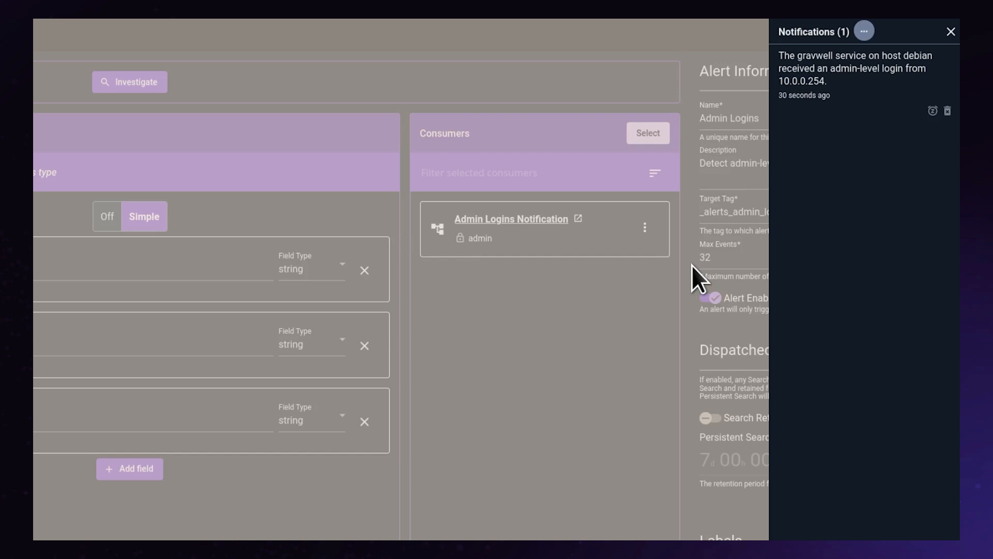
{"action": "left_click", "coordinate": [691, 265]}
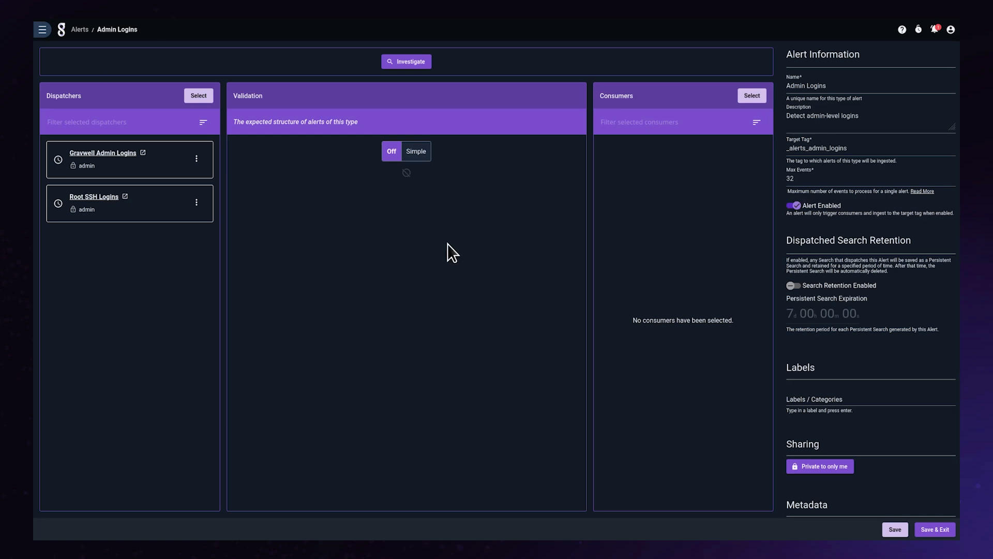
Step: Switch the Admin Logins alert's validation to Simple and add the fields Hostname, remotehost and service
{"action": "left_click", "coordinate": [416, 151]}
{"action": "left_click", "coordinate": [358, 193]}
{"action": "type", "text": "Hostname"}
{"action": "left_click", "coordinate": [407, 219]}
{"action": "left_click", "coordinate": [334, 239]}
{"action": "type", "text": "remotehost"}
{"action": "left_click", "coordinate": [409, 269]}
{"action": "type", "text": "servic"}
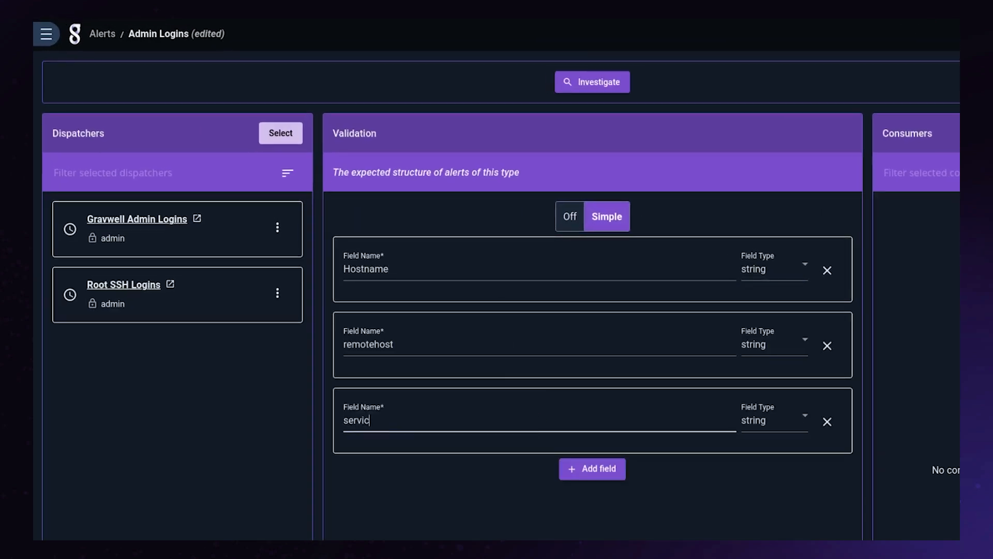
{"action": "type", "text": "e"}
{"action": "left_click", "coordinate": [610, 471]}
{"action": "type", "text": "foobar"}
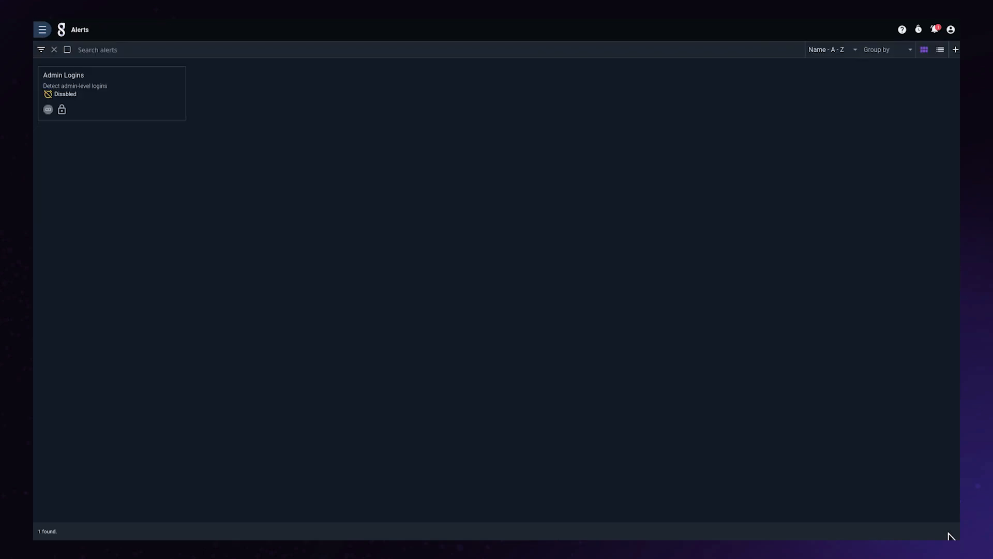
Step: Name the new flow "Admin Logins Notification" in its settings
{"action": "triple_click", "coordinate": [108, 100]}
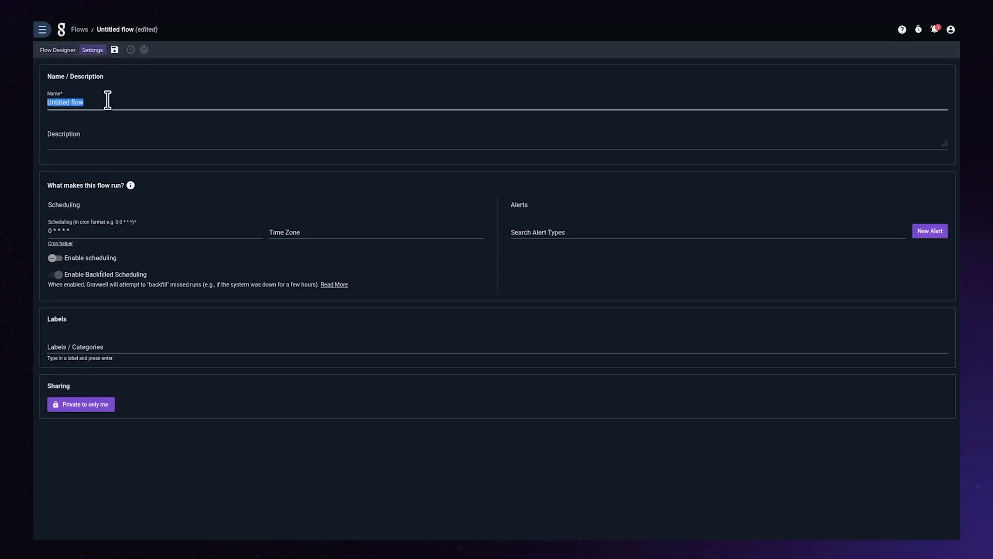
{"action": "type", "text": "Admin Logins Notification"}
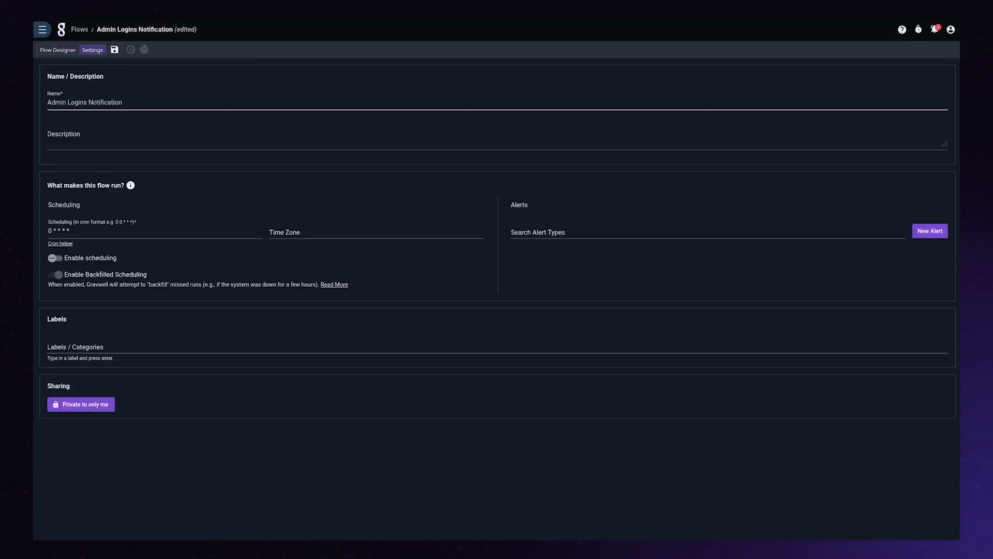